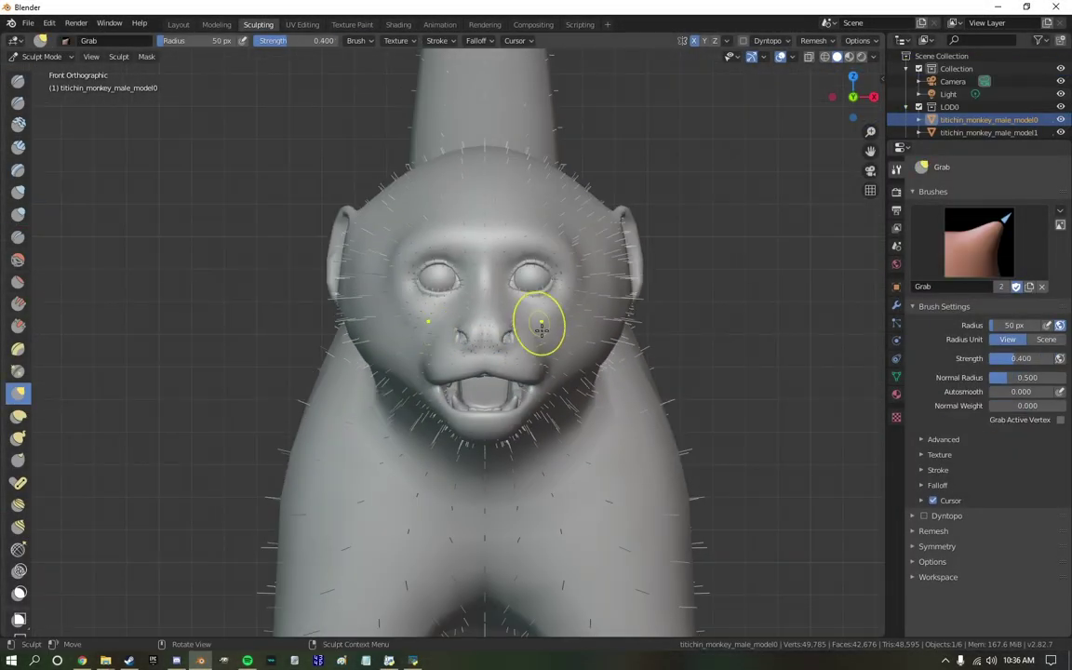
Inflate the monkey's face, checking it from front and side views.
mouse_move(549, 265)
middle_mouse_down()
mouse_move(495, 306)
mouse_move(576, 270)
mouse_move(539, 289)
mouse_move(558, 307)
mouse_move(509, 333)
middle_mouse_up()
key("KP_1")
scroll(629, 235, "up", 8)
key("i")
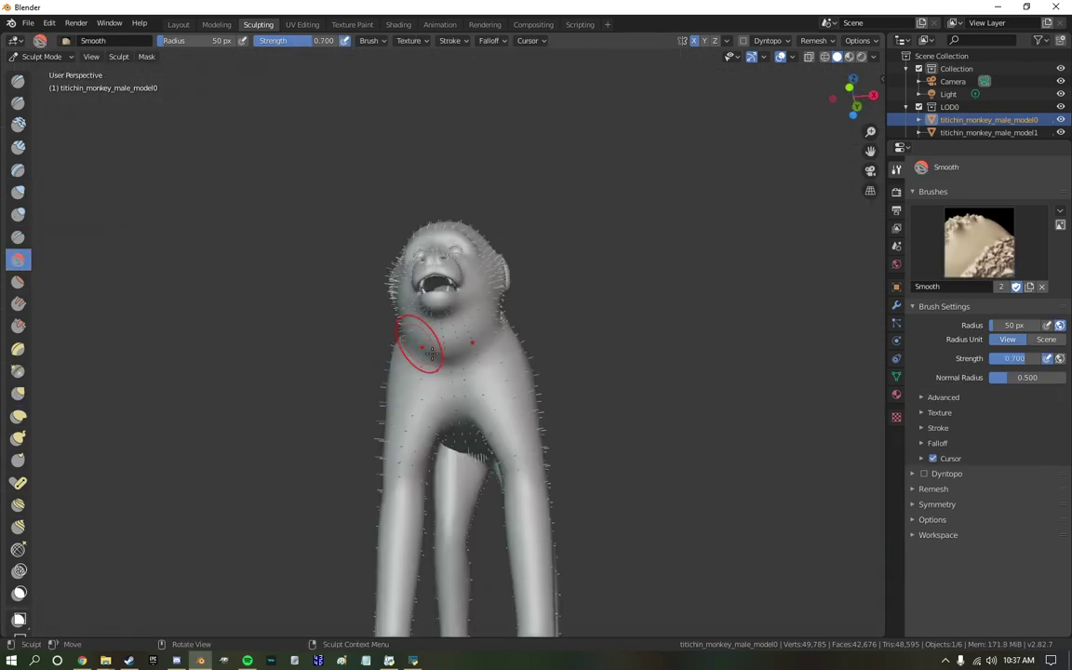
middle_click_drag(430, 351, 61, 409)
middle_click_drag(324, 354, 528, 306)
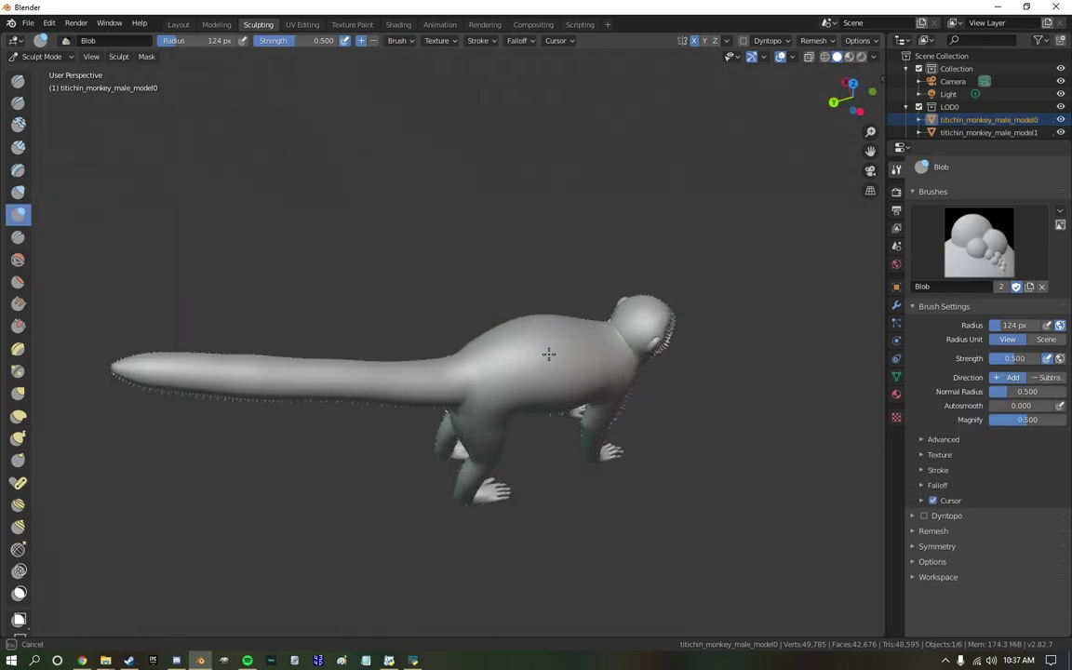
mouse_move(548, 353)
middle_mouse_down()
mouse_move(532, 371)
mouse_move(144, 288)
mouse_move(58, 349)
mouse_move(348, 244)
mouse_move(423, 318)
mouse_move(371, 306)
mouse_move(478, 321)
middle_mouse_up()
Reshape the head with the Smooth, Inflate, Grab and Blob brushes from a three-quarter view.
key("shift+s")
scroll(349, 243, "up", 4)
mouse_move(441, 398)
middle_mouse_down()
mouse_move(443, 431)
mouse_move(431, 354)
mouse_move(279, 372)
mouse_move(116, 352)
mouse_move(36, 382)
mouse_move(419, 359)
mouse_move(551, 397)
mouse_move(540, 391)
mouse_move(556, 371)
mouse_move(409, 450)
mouse_move(550, 371)
mouse_move(390, 326)
mouse_move(415, 322)
middle_mouse_up()
key("i")
scroll(36, 382, "up", 3)
key("g")
scroll(555, 371, "down", 3)
key("s")
key("b")
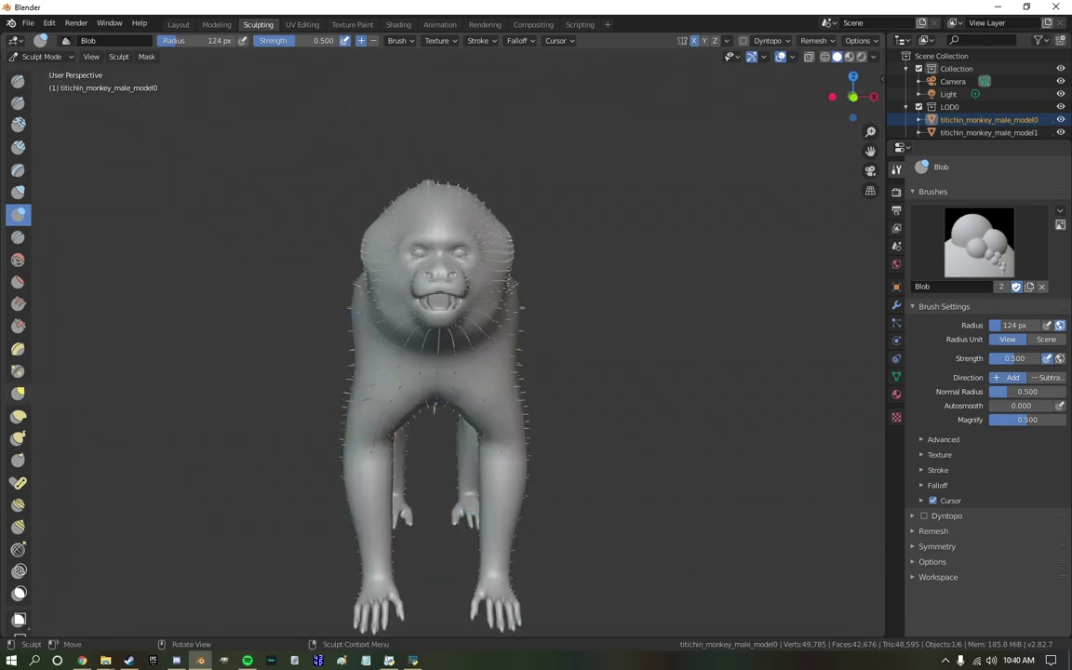
Smooth and grab the body into a bulkier shape from a side view.
mouse_move(97, 446)
middle_mouse_down()
mouse_move(476, 282)
mouse_move(510, 335)
mouse_move(372, 353)
mouse_move(538, 186)
middle_mouse_up()
key("s")
scroll(372, 353, "down", 3)
scroll(325, 346, "up", 5)
scroll(538, 186, "up", 4)
key("g")
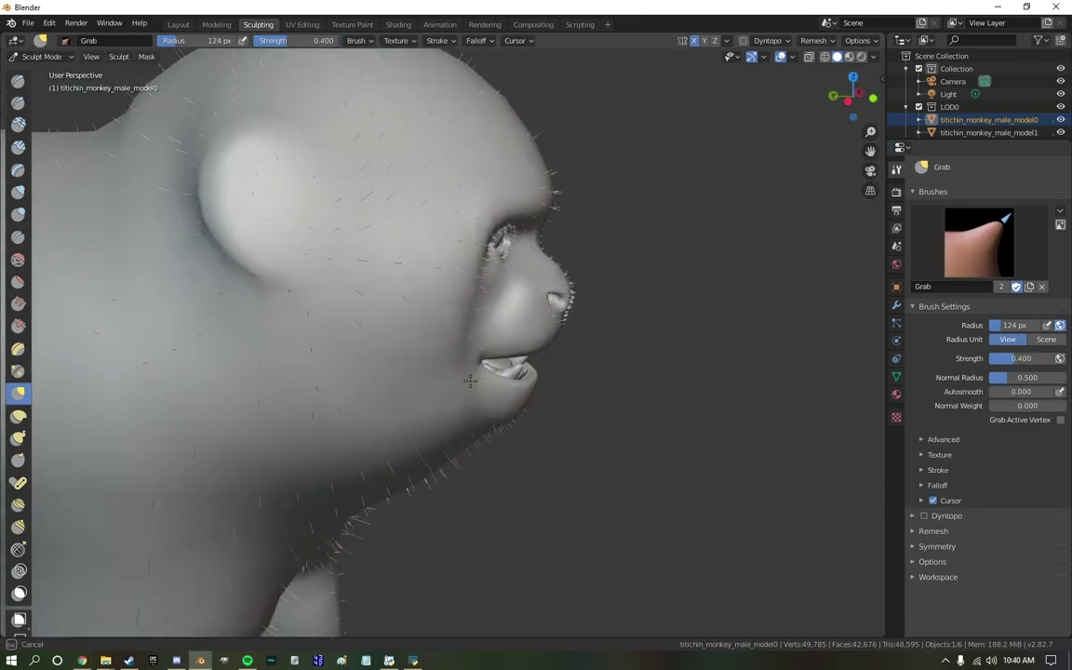
scroll(470, 380, "down", 5)
Preview the monkey with its textures applied and orbit around to check the chunkier shape.
key("z")
middle_click_drag(470, 381, 446, 112)
scroll(446, 307, "up", 4)
scroll(409, 242, "down", 5)
scroll(410, 205, "up", 5)
scroll(453, 187, "down", 3)
scroll(446, 112, "down", 4)
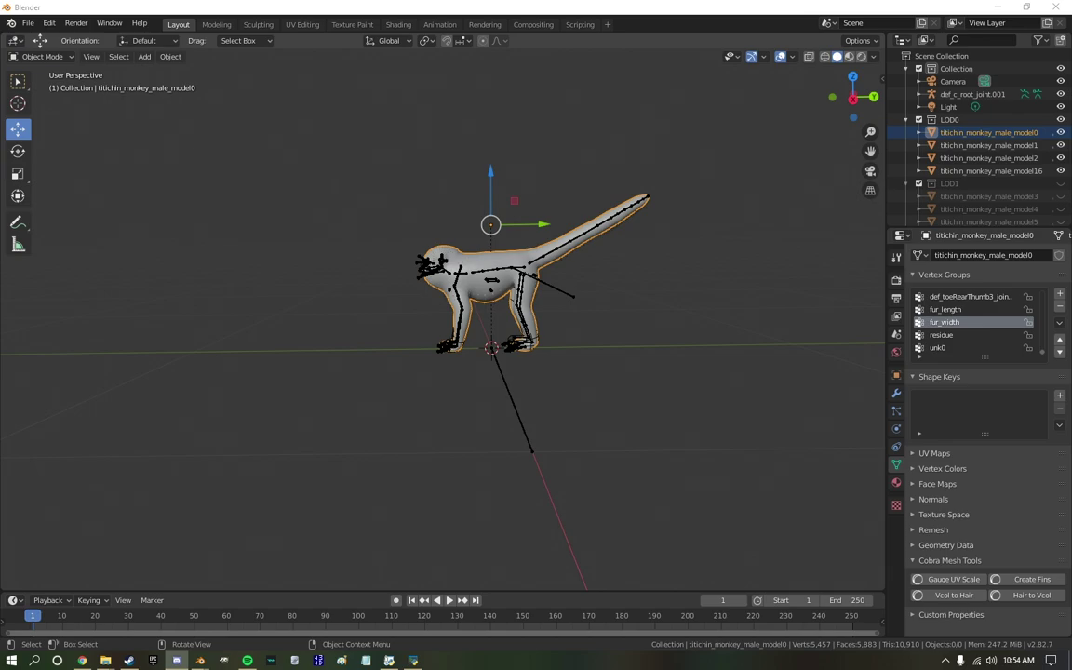
Paste the copied monkey meshes into the scene, then delete the two extra pasted objects.
scroll(458, 190, "up", 5)
key("ctrl+v")
scroll(453, 331, "down", 4)
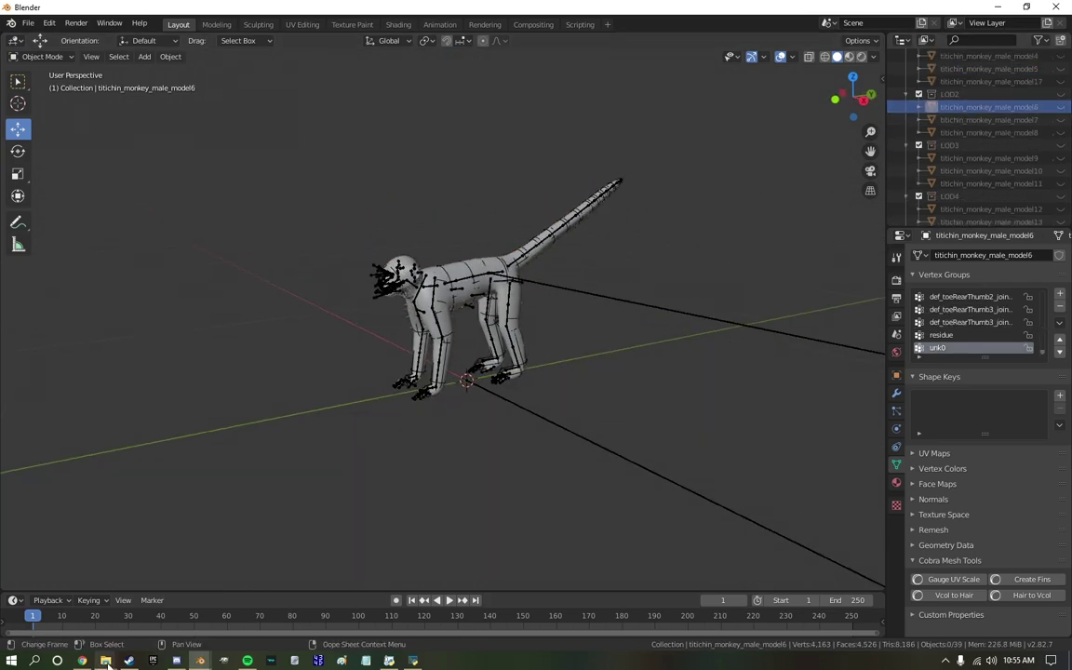
scroll(453, 331, "up", 6)
key("Delete")
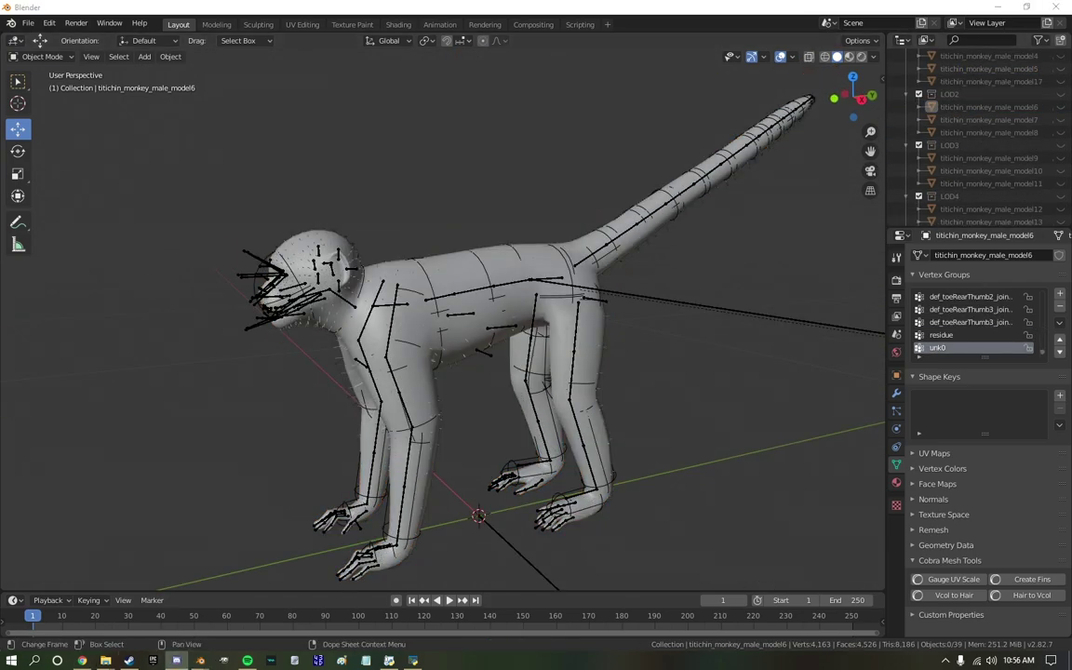
Paste the two meshes again, make titichin_monkey_male_model0.001 active, then select model9.
left_click(970, 580)
key("ctrl+v")
scroll(547, 251, "down", 2)
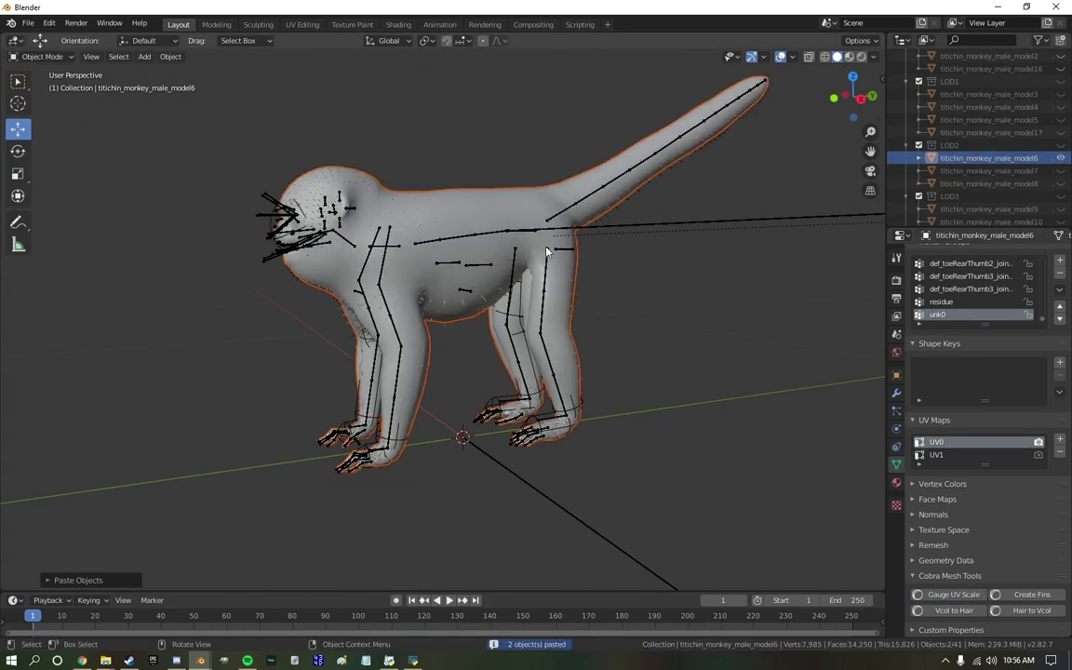
scroll(555, 244, "down", 2)
left_click(463, 253, "shift")
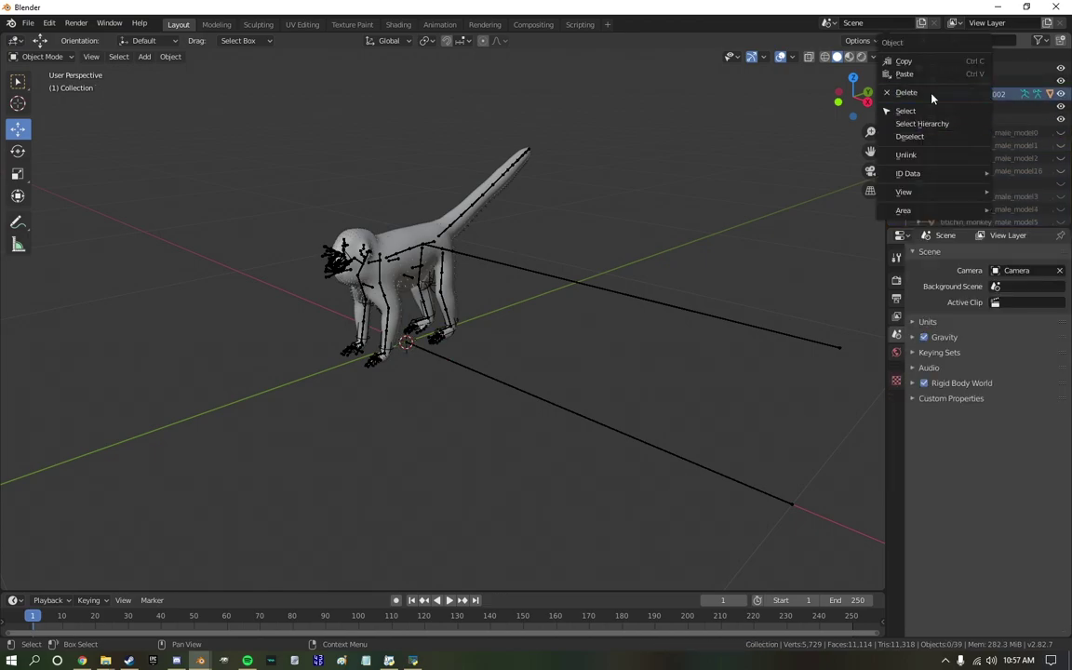
left_click(1059, 173)
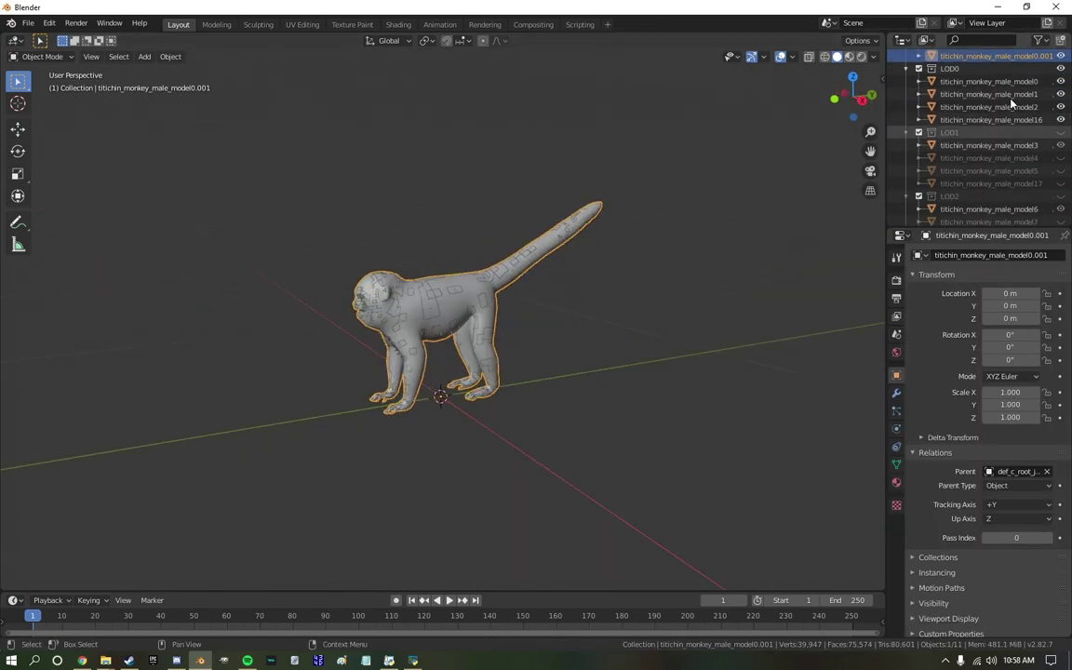
Lift model12 along the Z axis and box-select a region of the mesh's vertices.
scroll(988, 153, "up", 2)
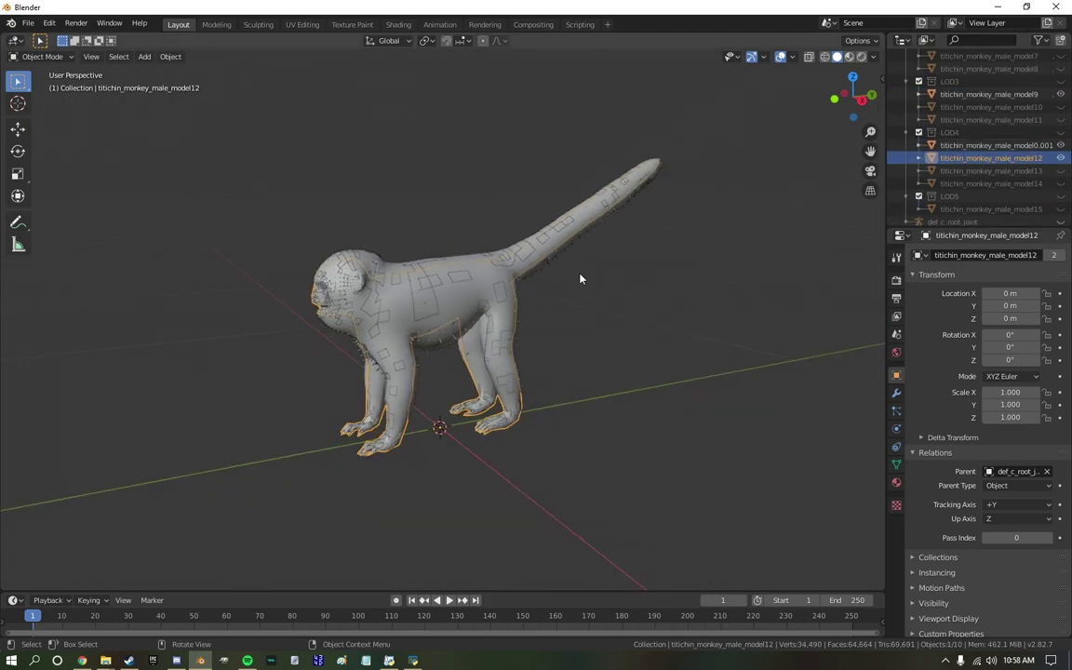
key("g")
key("z")
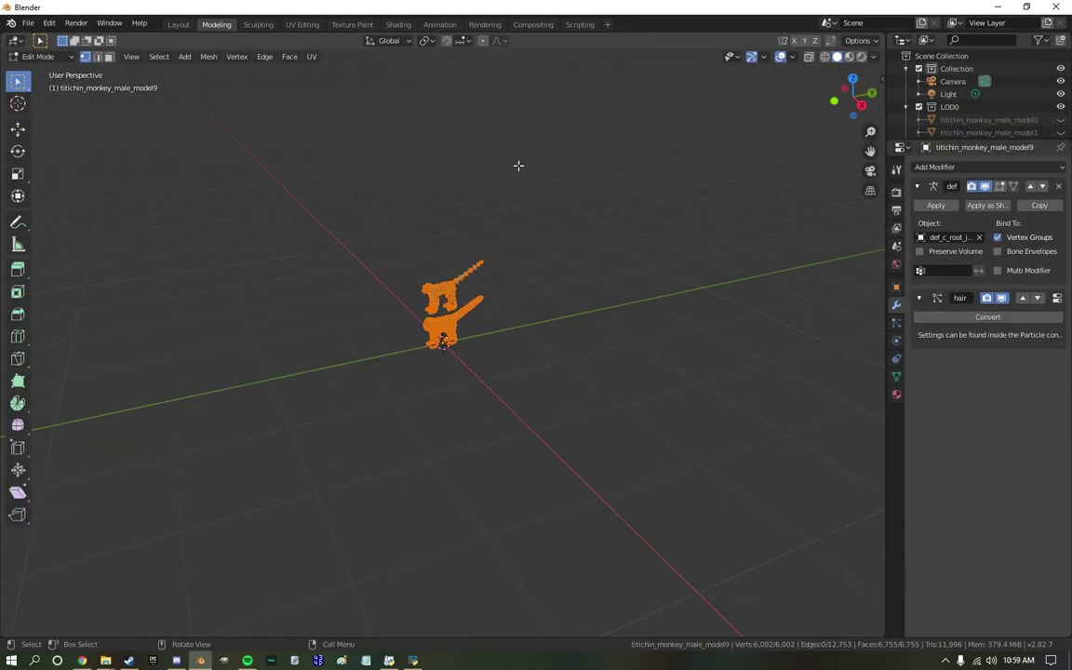
left_click_drag(436, 137, 682, 259)
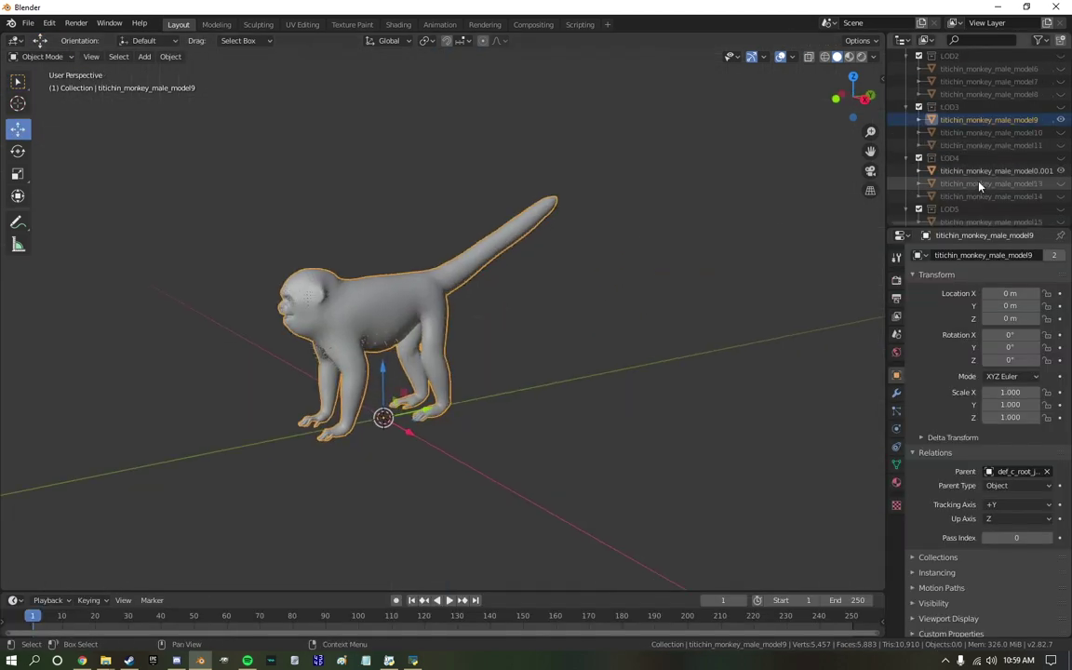
scroll(1023, 152, "down", 1)
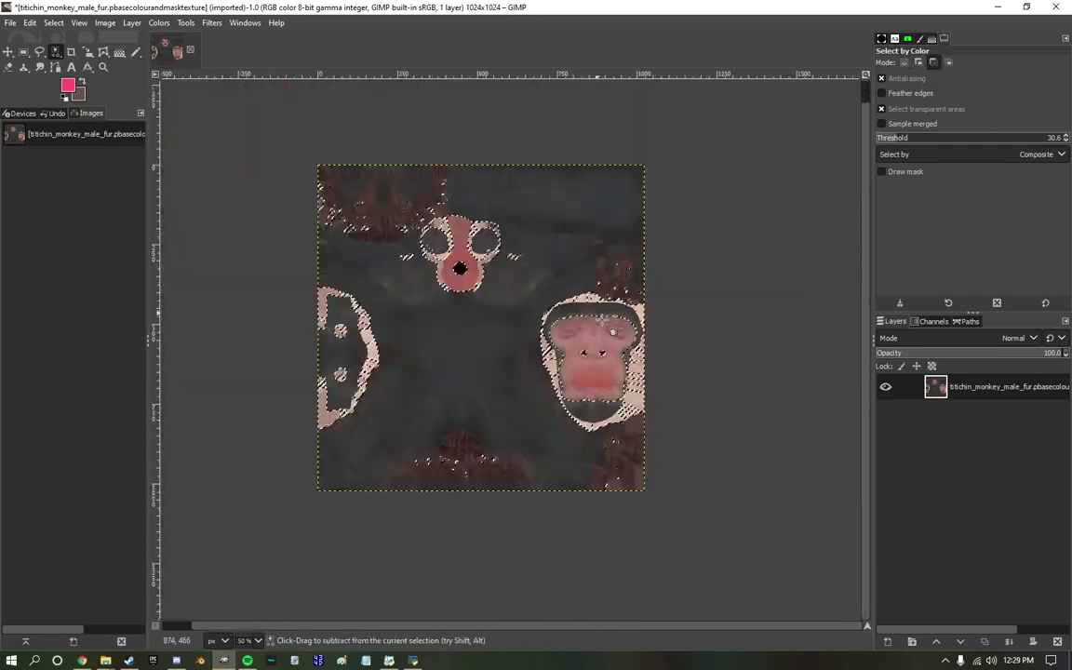
Apply a Colorize tint to the selected pale face and edge areas and open its colour picker.
left_click(159, 22)
left_click(298, 105)
left_click(160, 22)
left_click(300, 363)
left_click(131, 220)
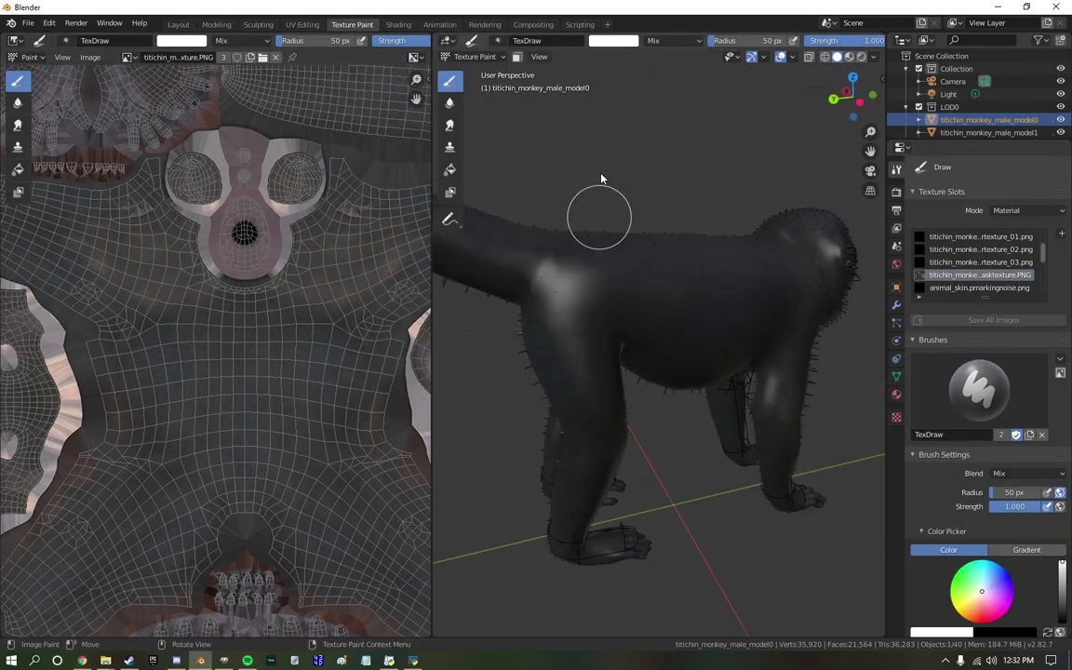
Set the TexDraw brush blend to Color Burn and orbit in on the monkey's body.
left_click(667, 40)
left_click(677, 167)
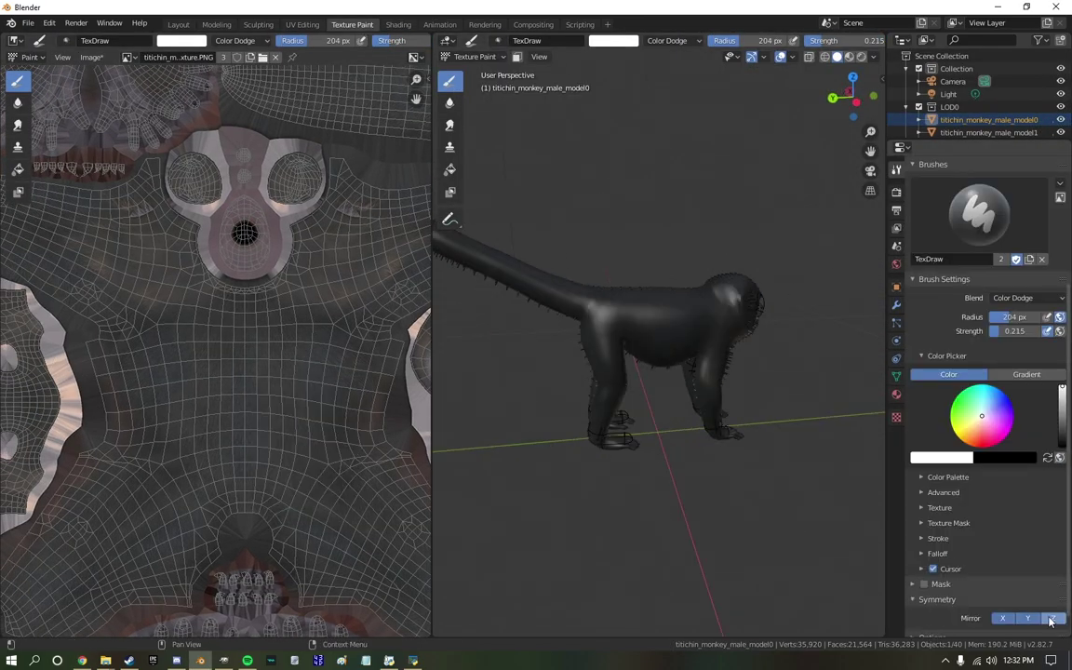
mouse_move(609, 357)
middle_mouse_down()
mouse_move(576, 279)
mouse_move(574, 240)
middle_mouse_up()
scroll(627, 419, "up", 2)
scroll(763, 521, "down", 3)
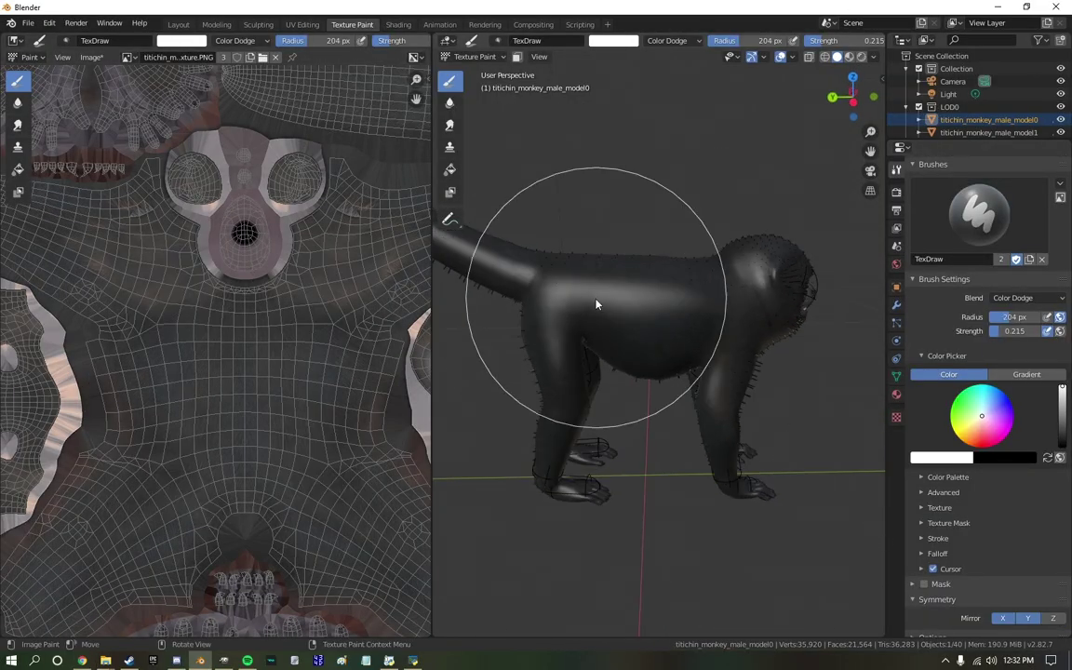
middle_click_drag(549, 288, 456, 381)
scroll(455, 382, "up", 4)
Burn-paint the body and legs, orbiting from the side to a low front view.
middle_click_drag(173, 388, 121, 398)
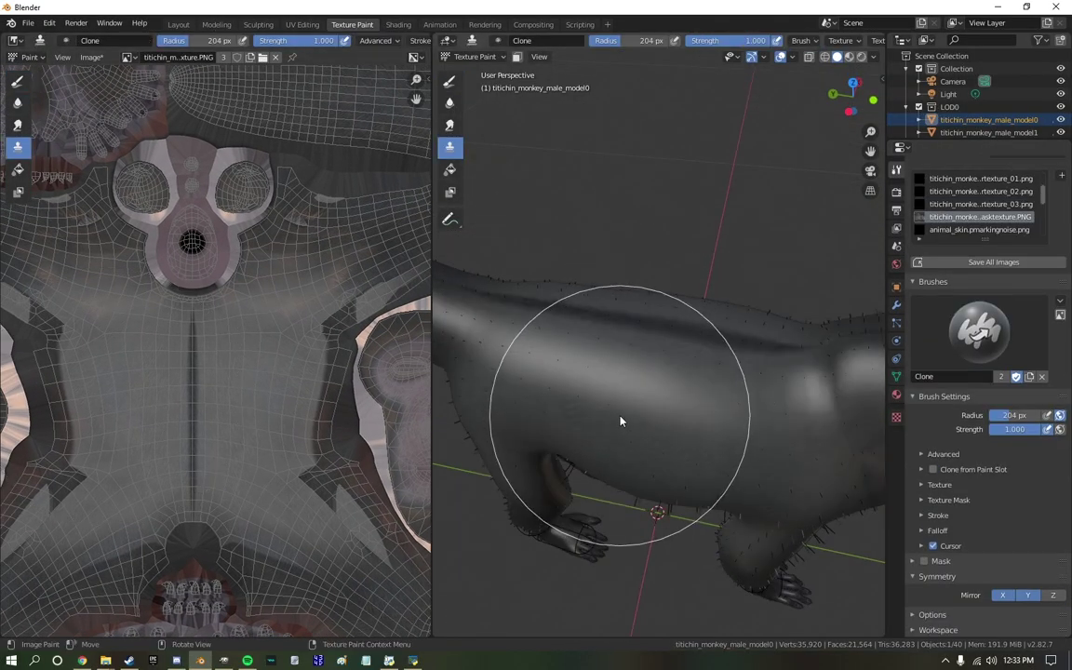
scroll(614, 447, "down", 2)
scroll(574, 359, "down", 3)
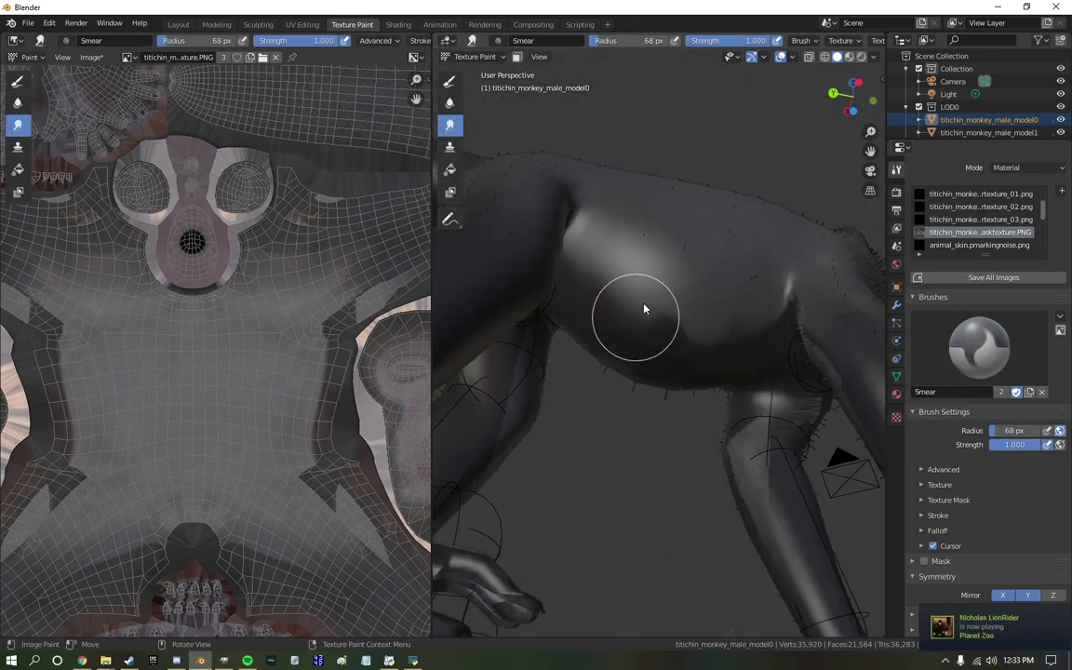
middle_click_drag(597, 304, 749, 382)
scroll(650, 418, "down", 3)
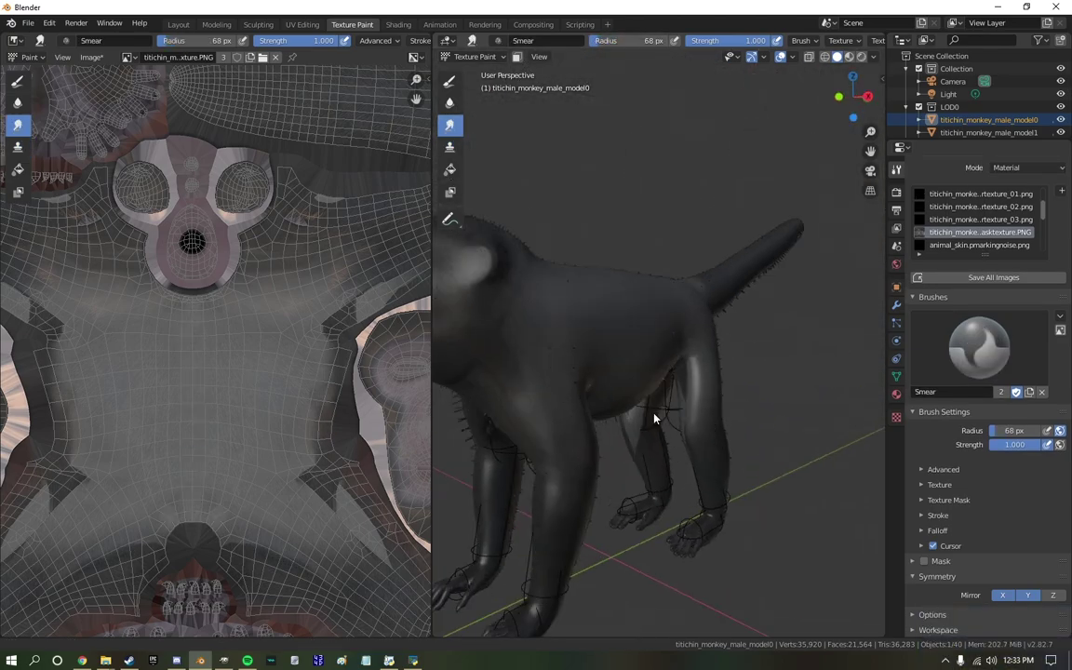
scroll(622, 203, "up", 4)
middle_click_drag(622, 203, 825, 347)
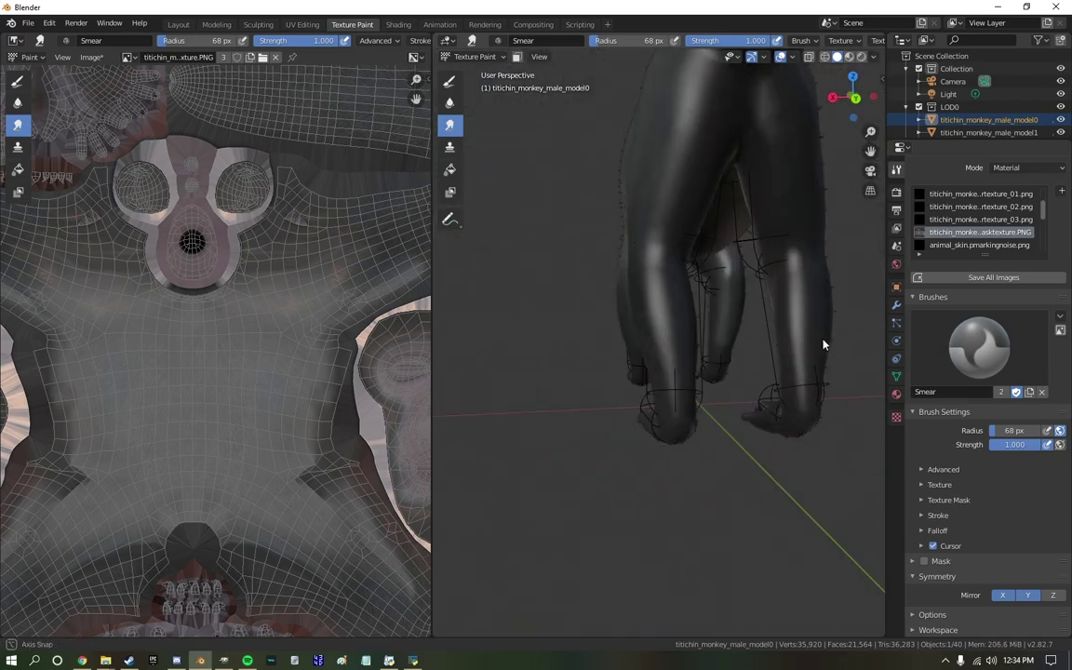
scroll(825, 347, "down", 3)
scroll(717, 268, "up", 4)
mouse_move(717, 268)
middle_mouse_down()
mouse_move(830, 270)
mouse_move(627, 306)
mouse_move(612, 345)
mouse_move(598, 335)
middle_mouse_up()
Switch to the draw brush, pick a new brush colour and paint the monkey's side.
left_click(449, 81)
left_click(614, 40)
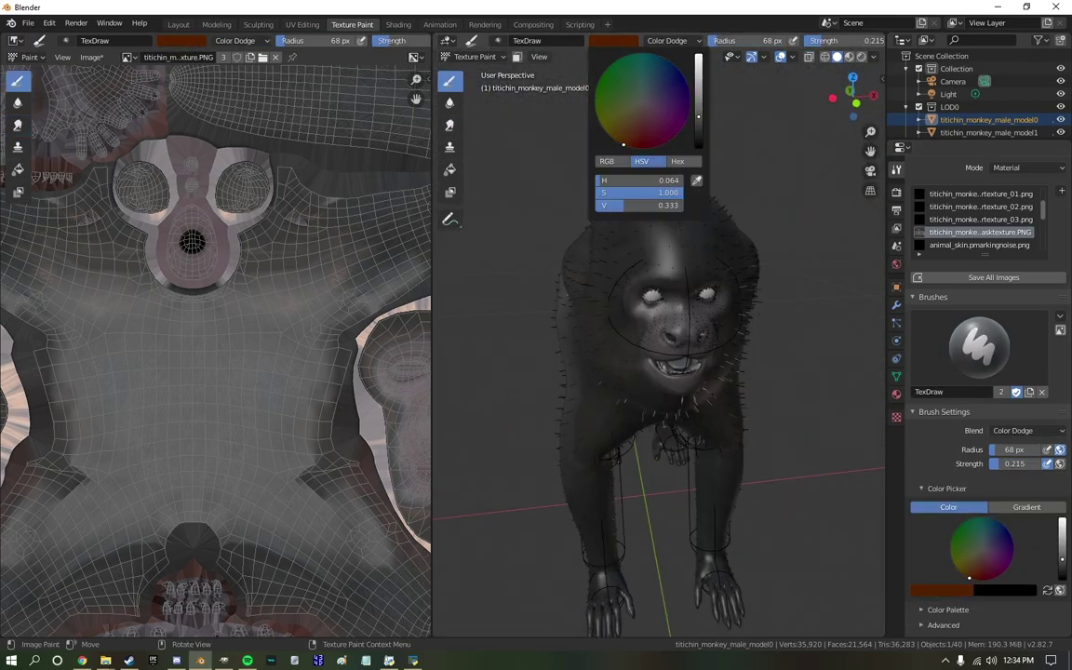
mouse_move(651, 372)
middle_mouse_down()
mouse_move(641, 377)
mouse_move(629, 323)
mouse_move(617, 531)
mouse_move(649, 331)
mouse_move(641, 236)
mouse_move(572, 303)
middle_mouse_up()
scroll(641, 378, "up", 3)
scroll(616, 531, "down", 4)
key("s")
scroll(573, 297, "up", 5)
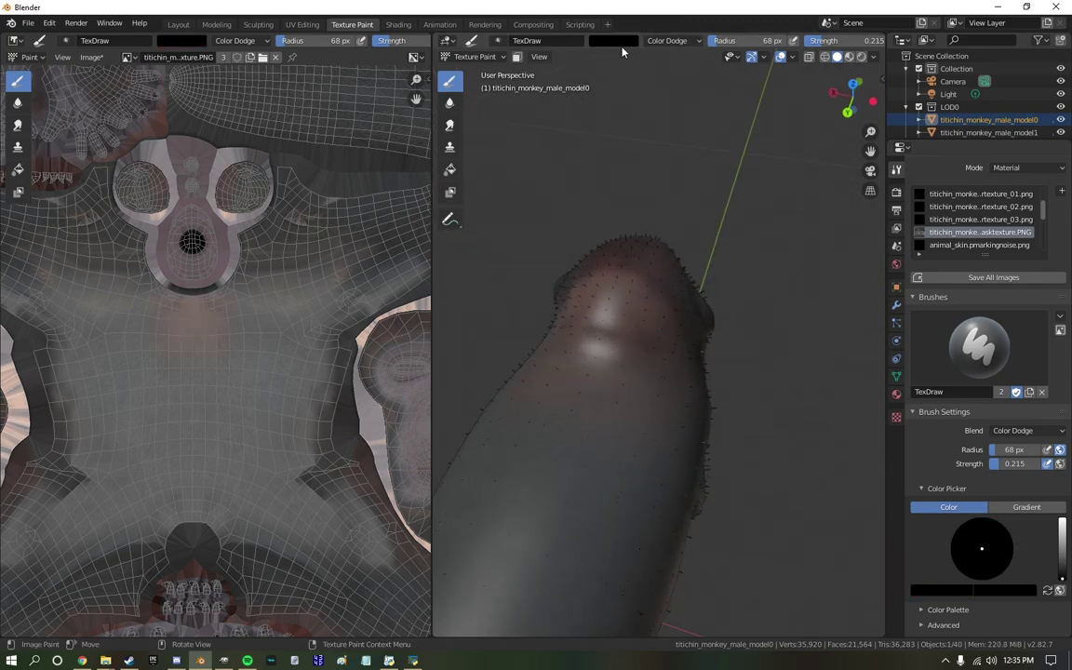
scroll(617, 289, "down", 4)
Continue darkening the texture over the top of the monkey and around its head.
middle_click_drag(617, 289, 648, 316)
scroll(648, 315, "up", 4)
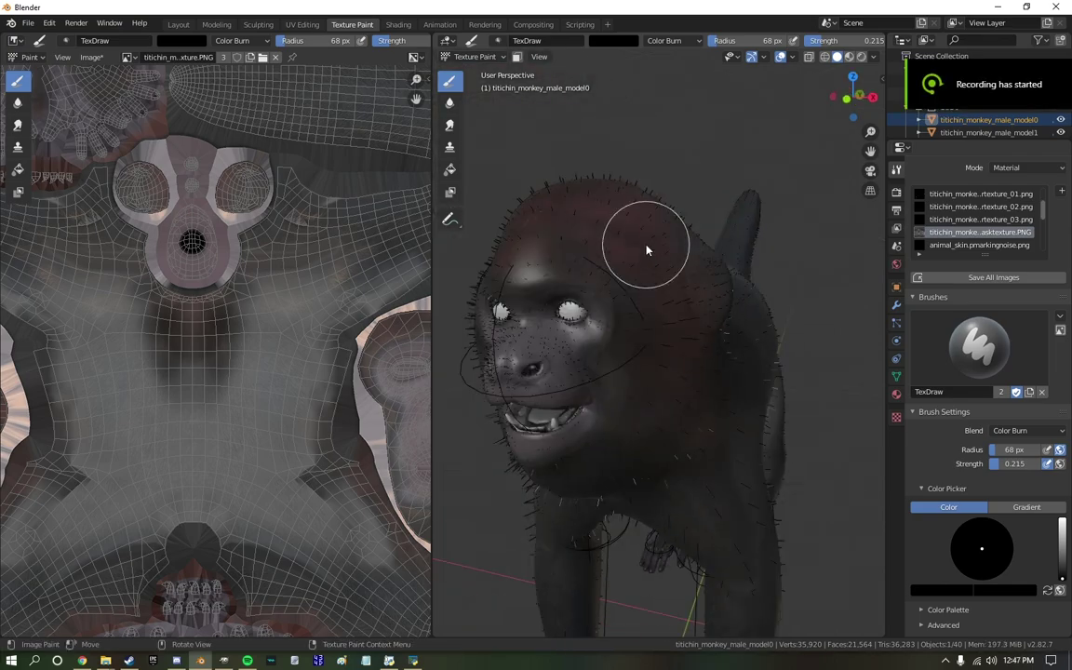
middle_click_drag(641, 239, 712, 223)
scroll(713, 222, "up", 4)
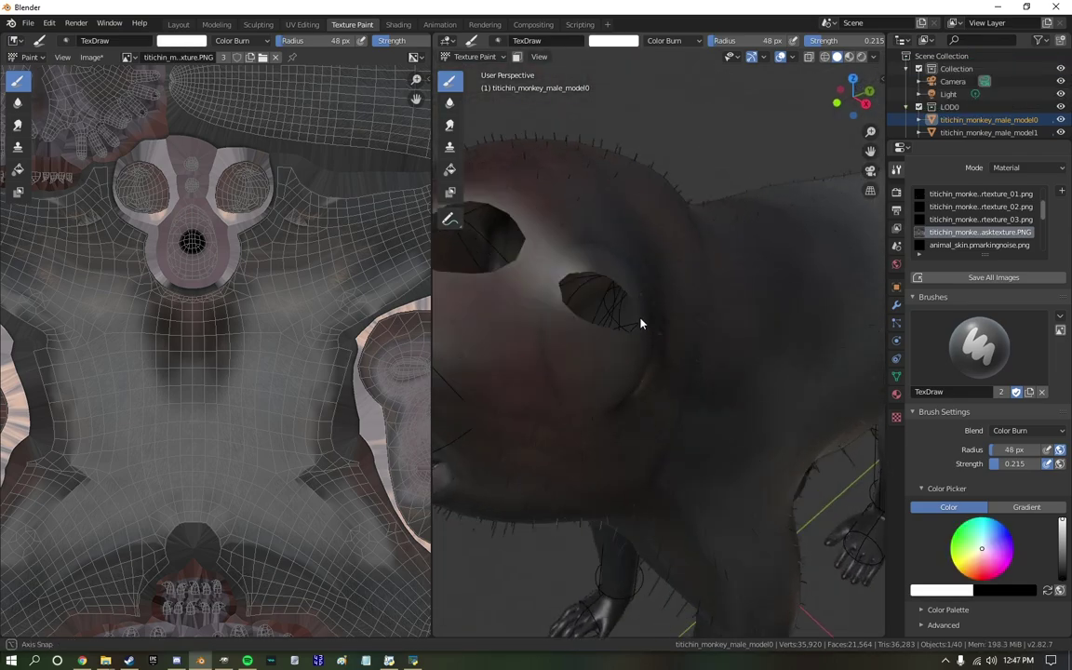
mouse_move(641, 318)
middle_mouse_down()
mouse_move(641, 109)
mouse_move(670, 264)
mouse_move(596, 242)
middle_mouse_up()
scroll(782, 304, "down", 3)
scroll(661, 265, "up", 3)
Smear the painted texture with the Smear brush and zoom out to see the whole monkey.
left_click(450, 144)
scroll(729, 338, "down", 6)
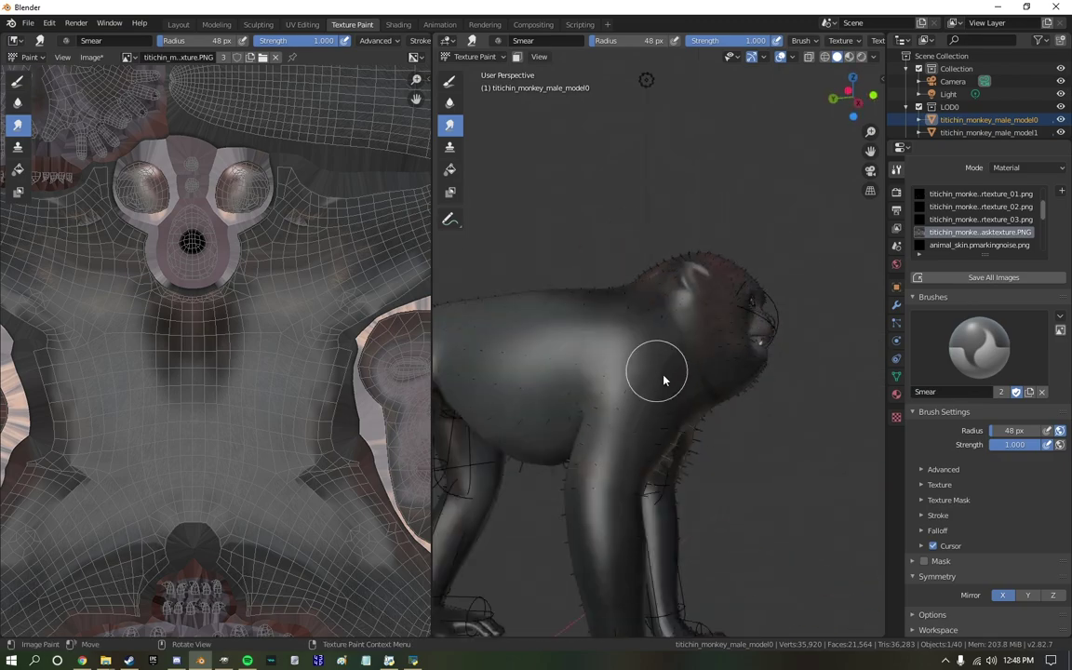
scroll(560, 306, "up", 6)
middle_click_drag(560, 306, 558, 227)
scroll(586, 318, "up", 3)
Save the Titichin_Monkey_Male OVL from the OVL Archive Editor window.
mouse_move(138, 613)
left_click(69, 605)
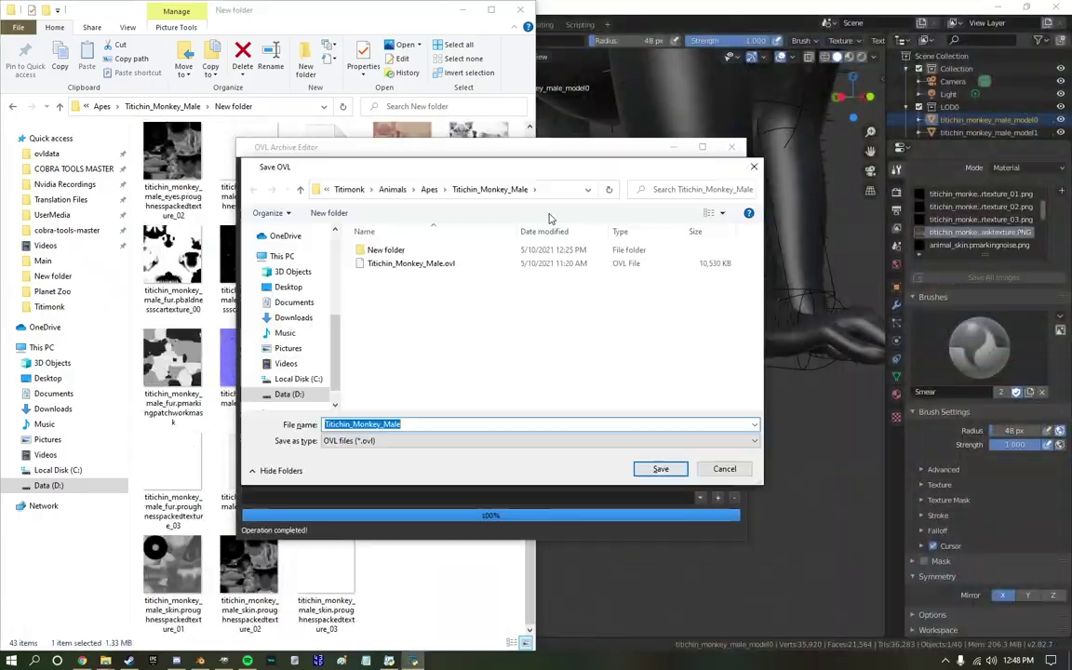
right_click(128, 660)
left_click(129, 305)
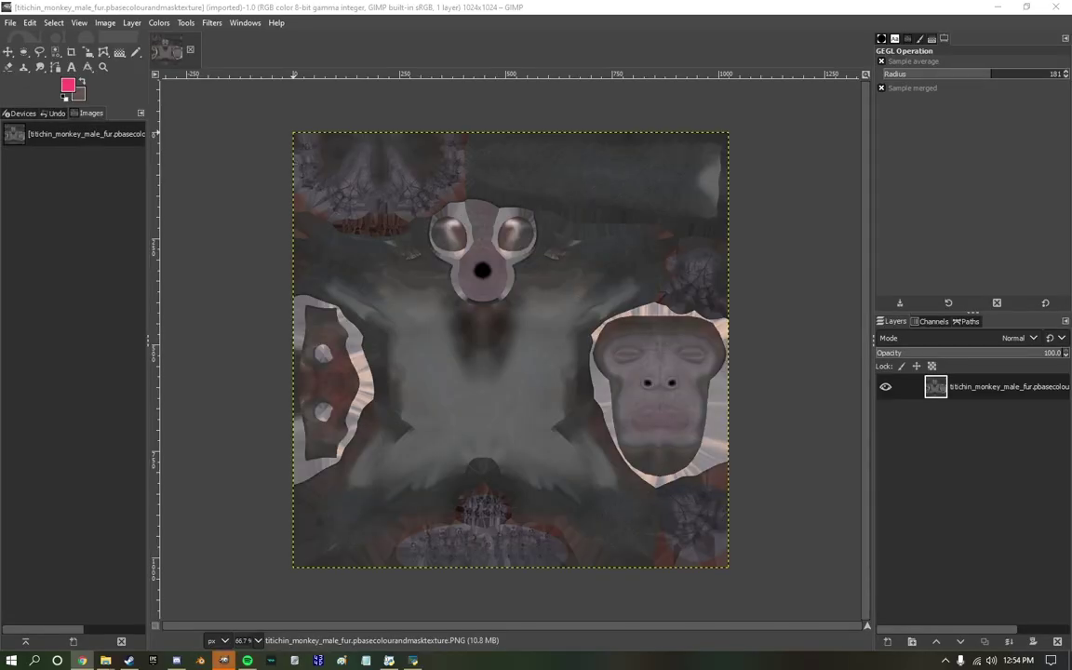
Paste the titi monkey photo as a new image and move its face over the texture's face island.
scroll(497, 451, "up", 2, "ctrl")
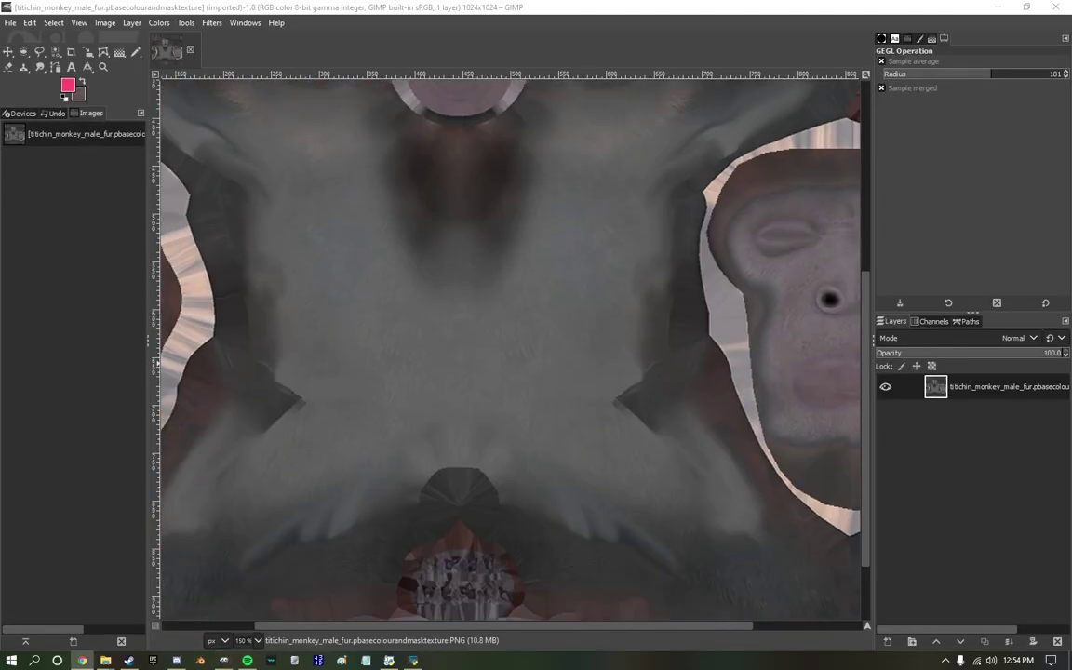
scroll(270, 421, "down", 3, "ctrl")
scroll(271, 422, "up", 2, "ctrl")
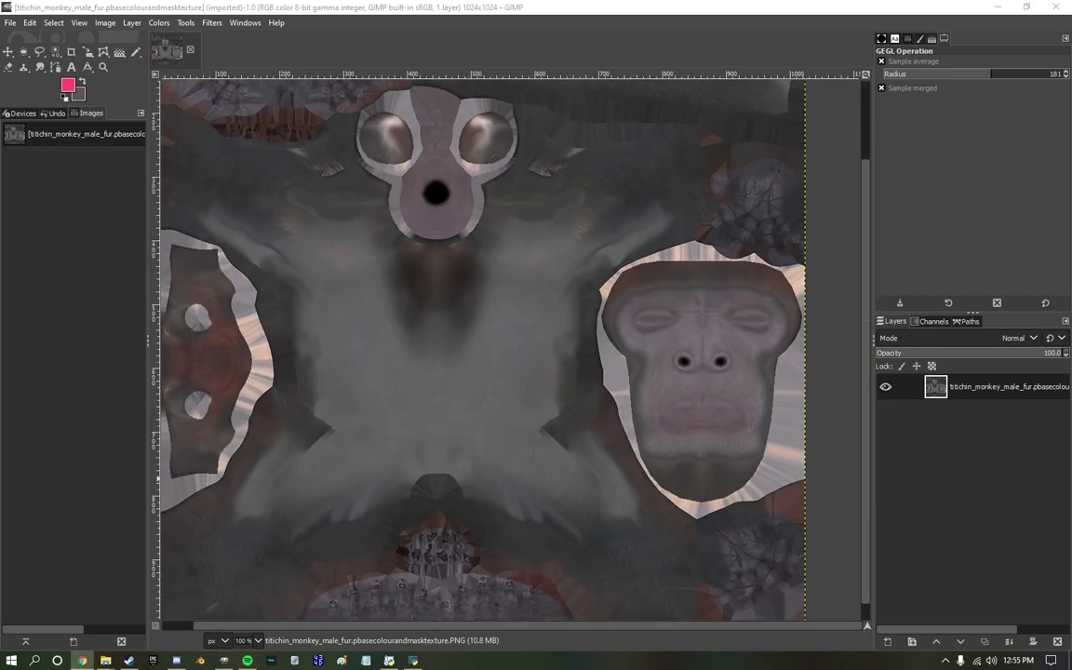
key("ctrl+n")
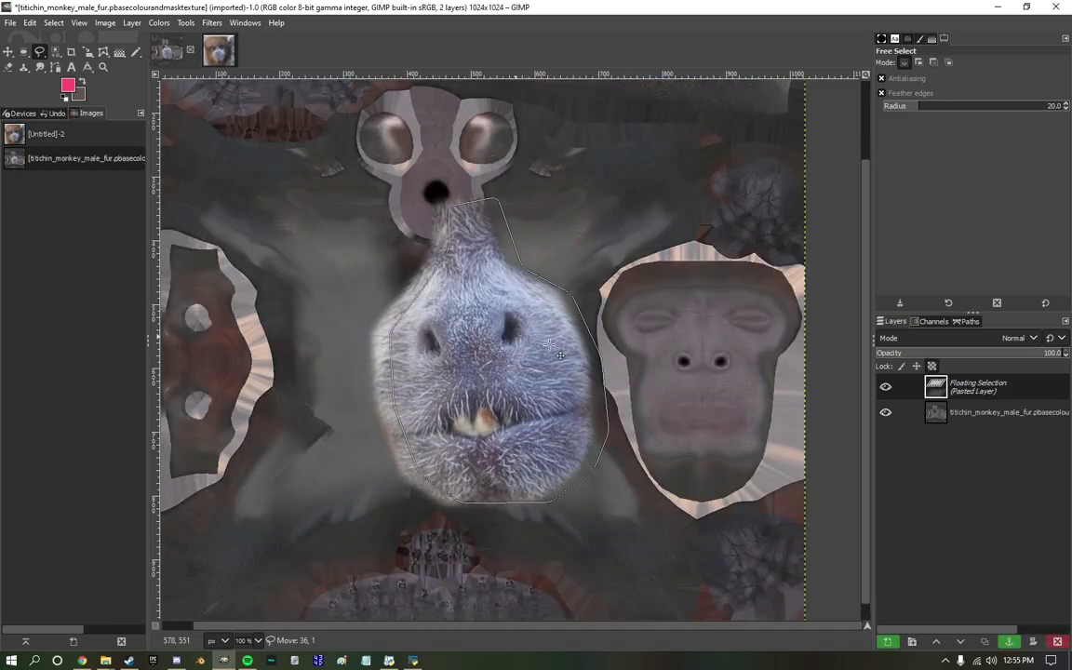
left_click_drag(456, 354, 717, 377)
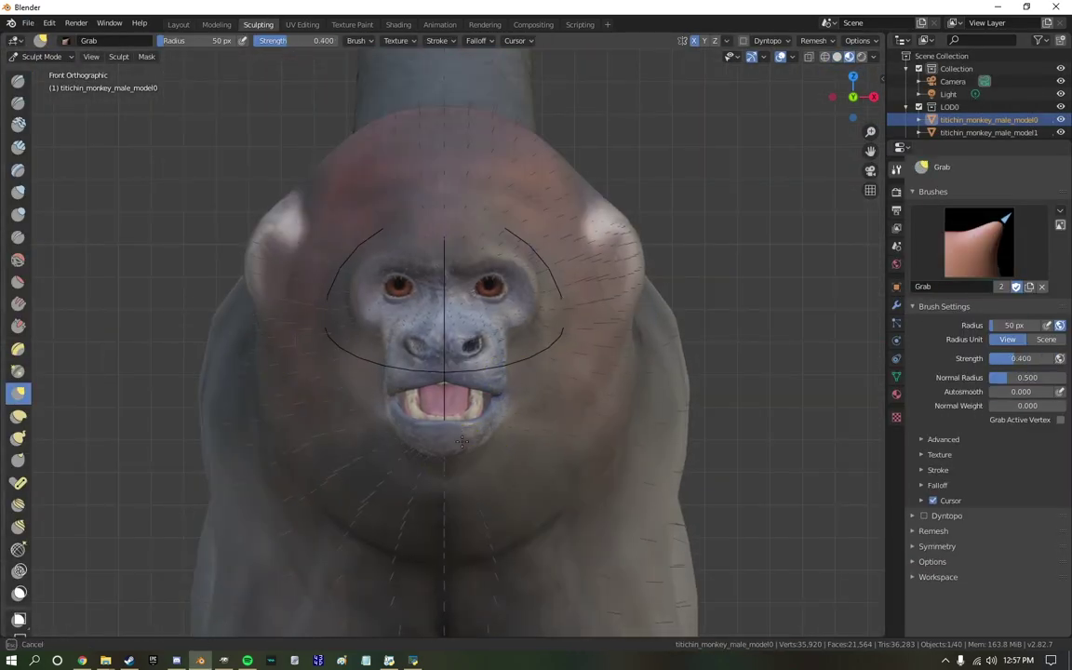
Orbit the viewport and scroll the Outliner to pick the monkey LOD meshes.
middle_click_drag(401, 269, 651, 279)
scroll(454, 335, "down", 3)
scroll(1005, 116, "down", 5)
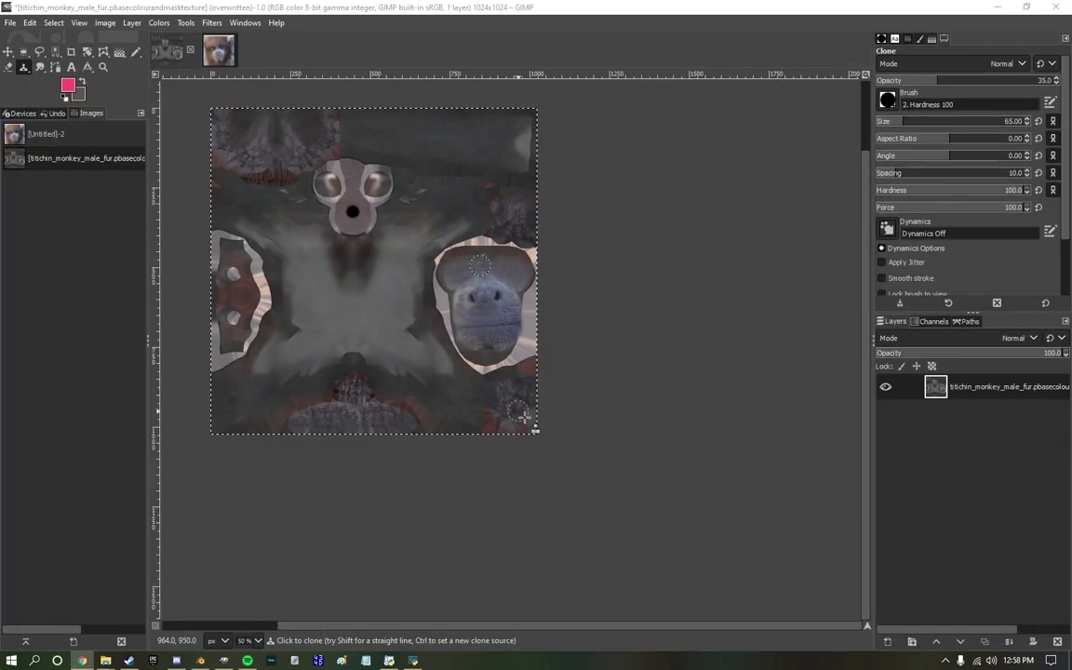
scroll(814, 310, "up", 3, "ctrl")
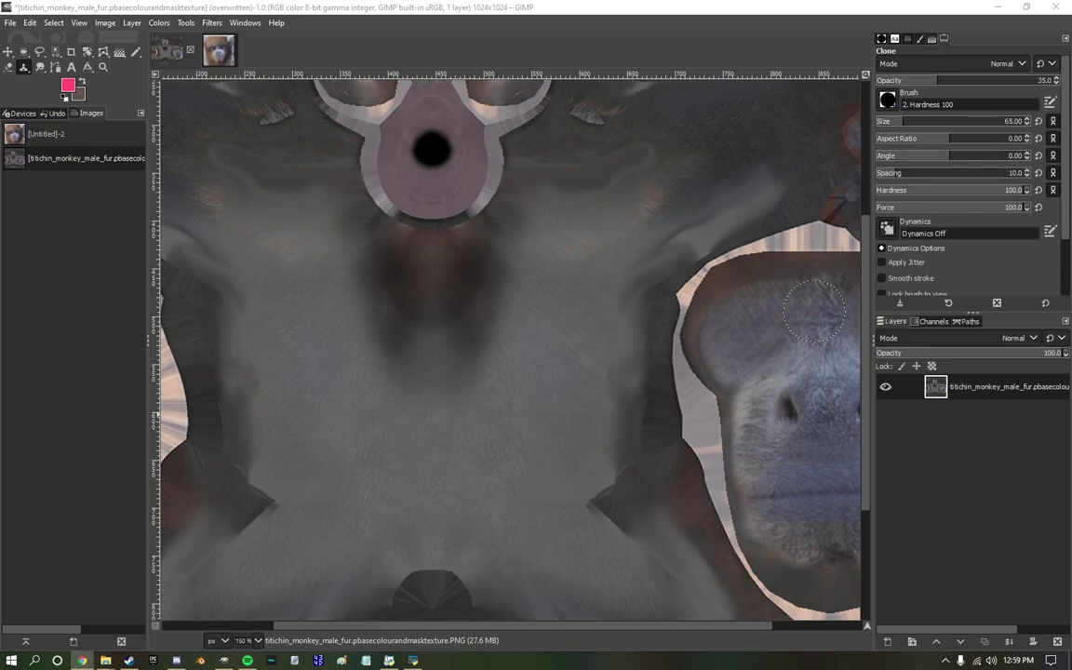
Move the pasted fur patch onto the chest area and darken it.
left_click_drag(570, 332, 377, 359)
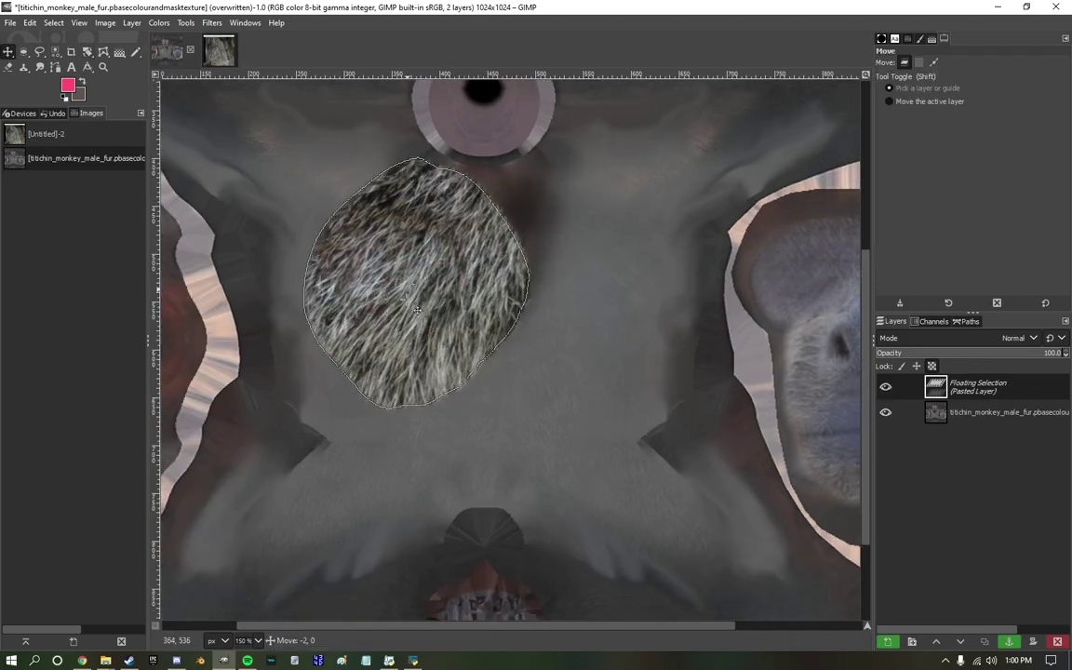
left_click(186, 23)
left_click(214, 110)
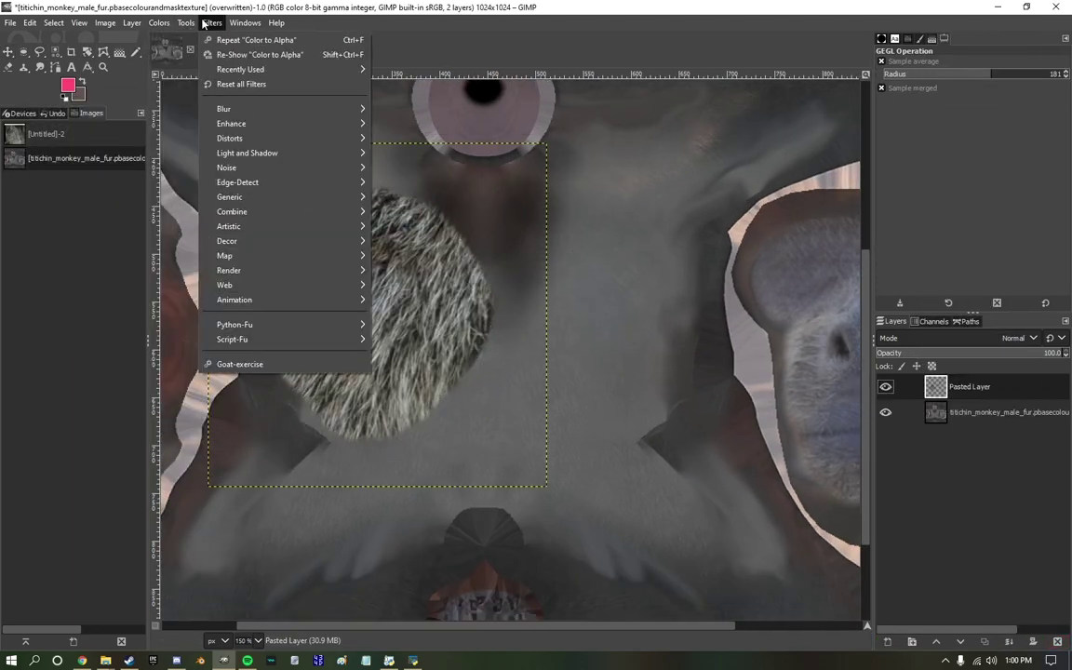
Make the fur patch its own layer, remove its white with Color to Alpha, and rescale it.
left_click(251, 53)
left_click(130, 177)
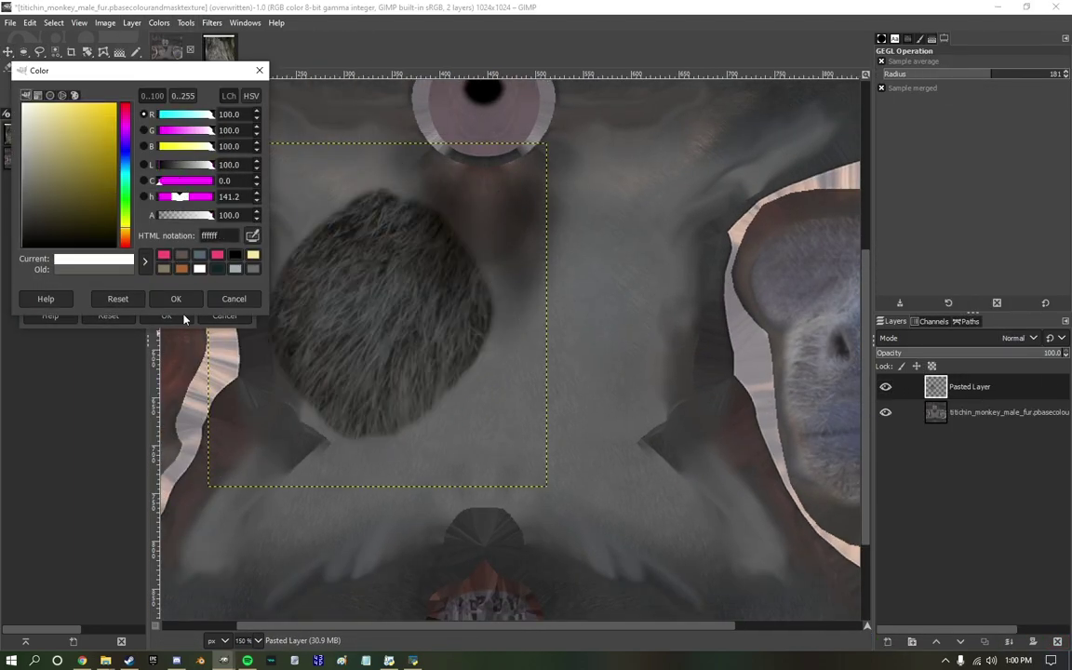
left_click(176, 299)
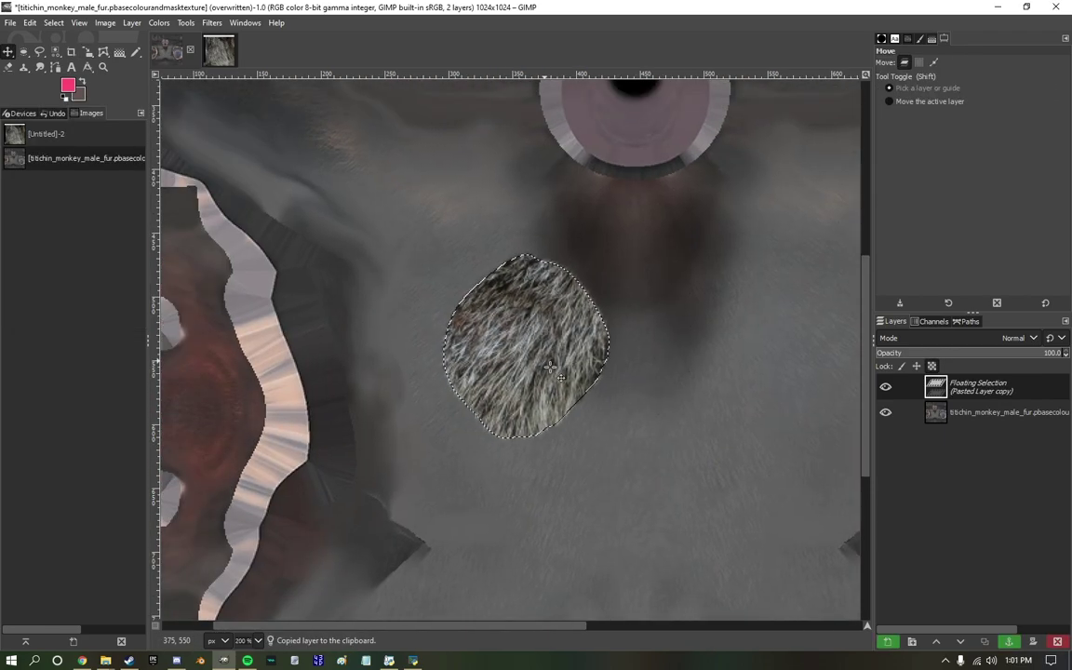
key("shift+e")
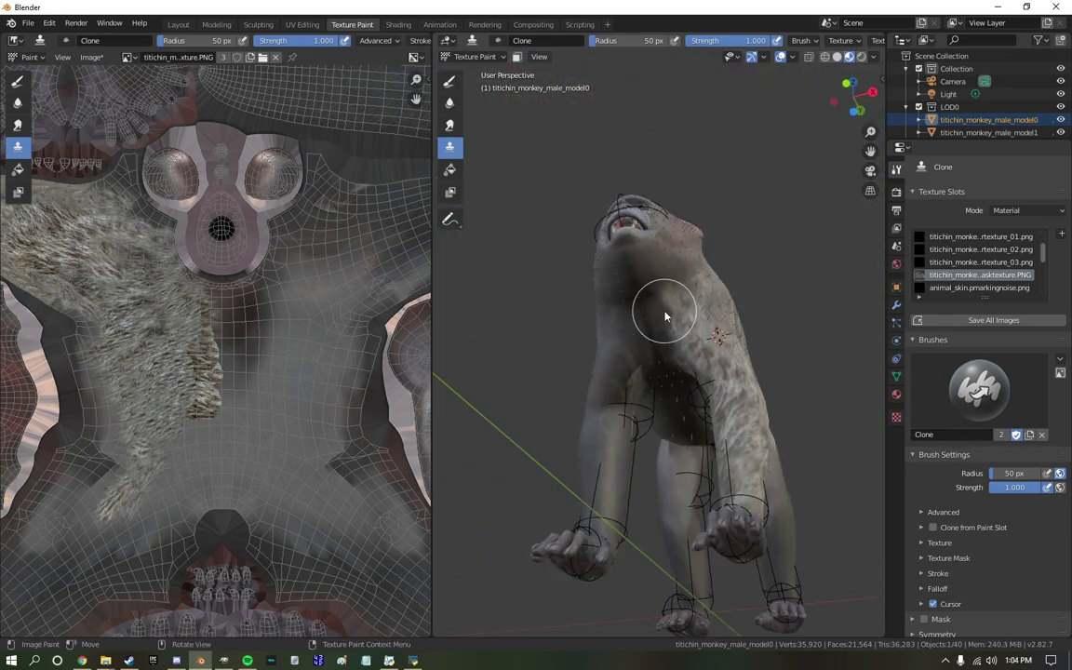
Clone fur (radius 50, strength 1.0) over the monkey's side, front leg, body and tail.
middle_click_drag(664, 316, 696, 363)
scroll(696, 364, "up", 4)
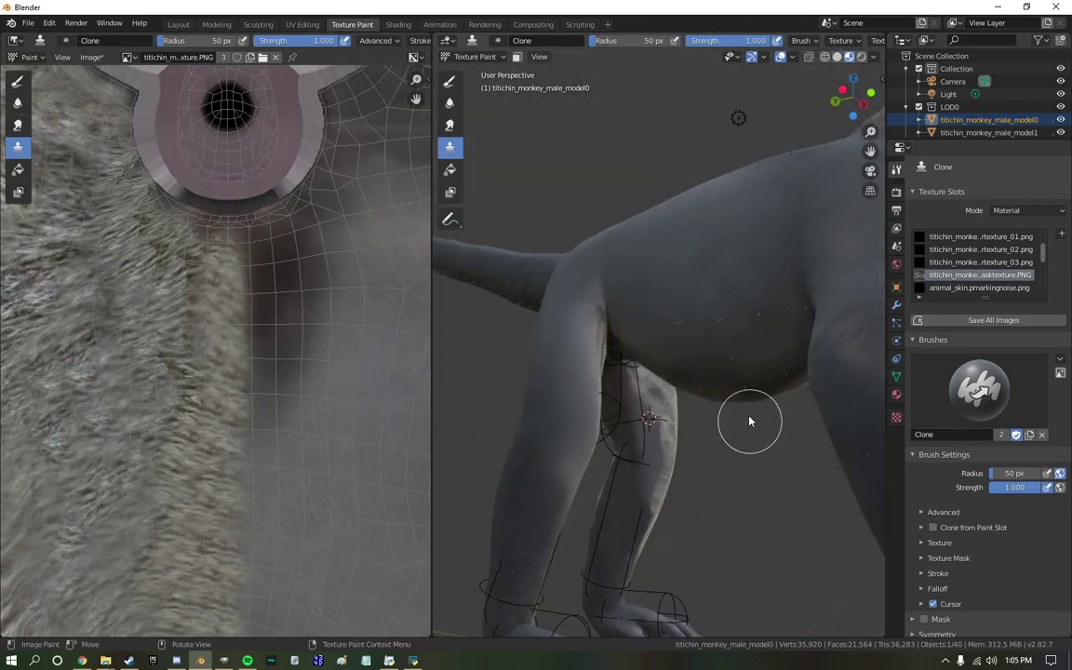
middle_click_drag(749, 422, 916, 421)
scroll(915, 420, "down", 2)
middle_click_drag(779, 282, 642, 484)
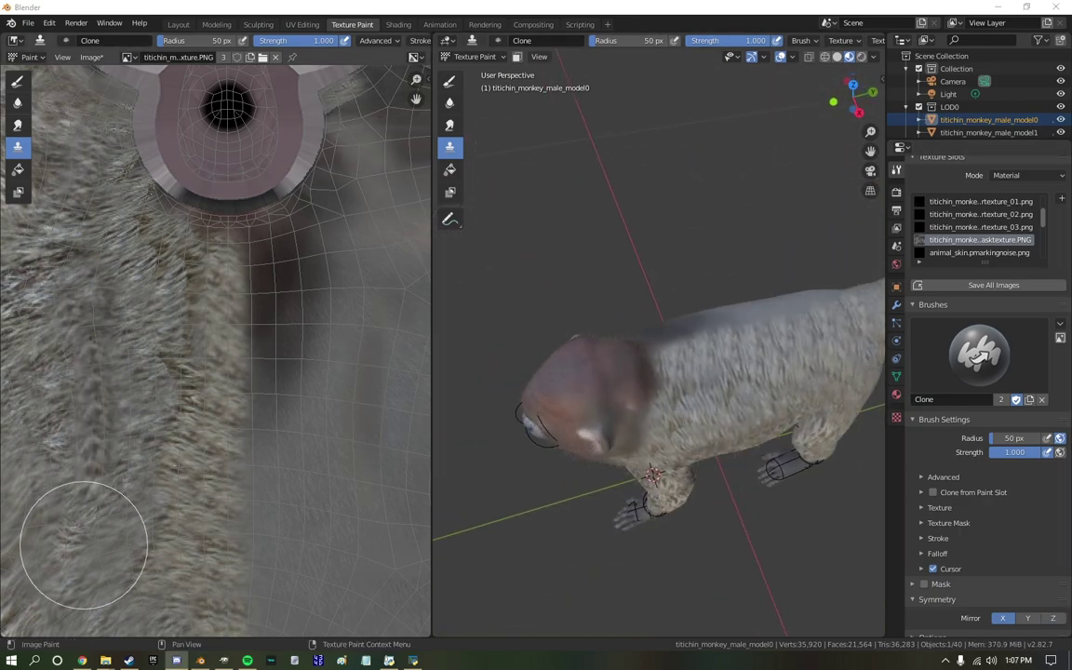
middle_click_drag(484, 279, 613, 372)
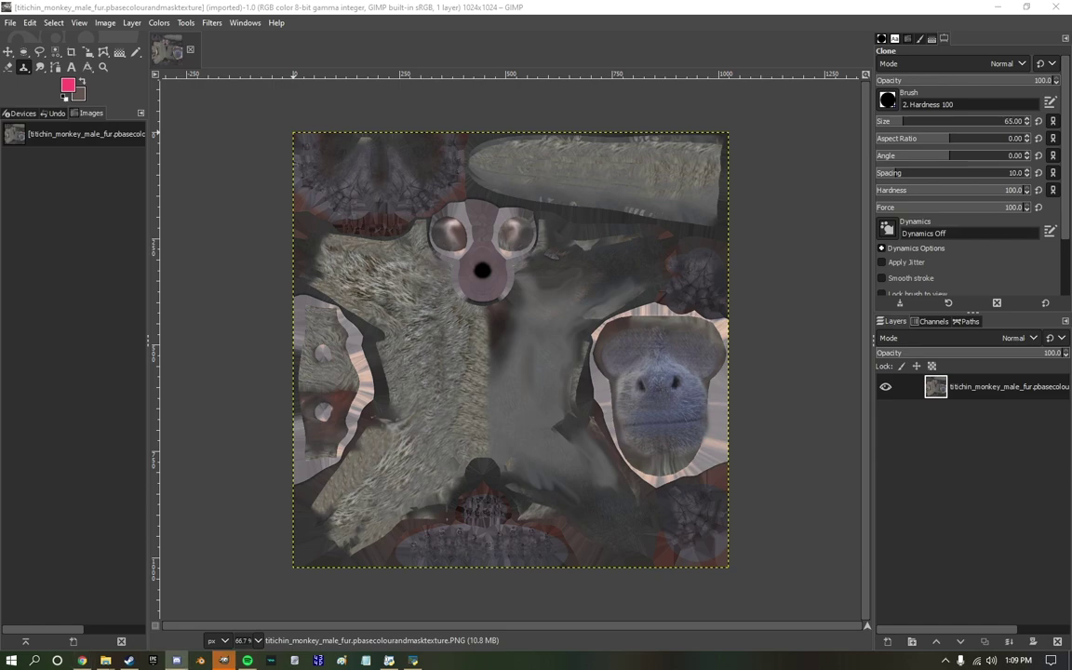
Lasso-select the furred left half of the texture, from the left edge down and back under the nose.
key("1")
key("f")
left_click(202, 203)
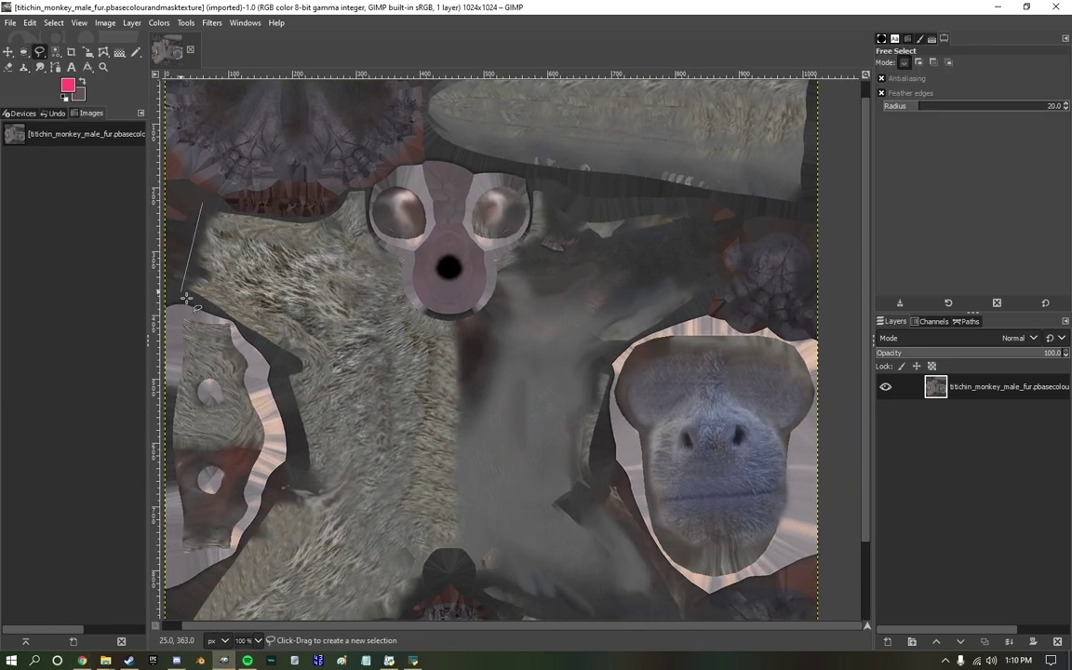
left_click(240, 324)
left_click(290, 423)
scroll(291, 423, "down", 5)
left_click(448, 605)
scroll(542, 445, "up", 5)
left_click(448, 311)
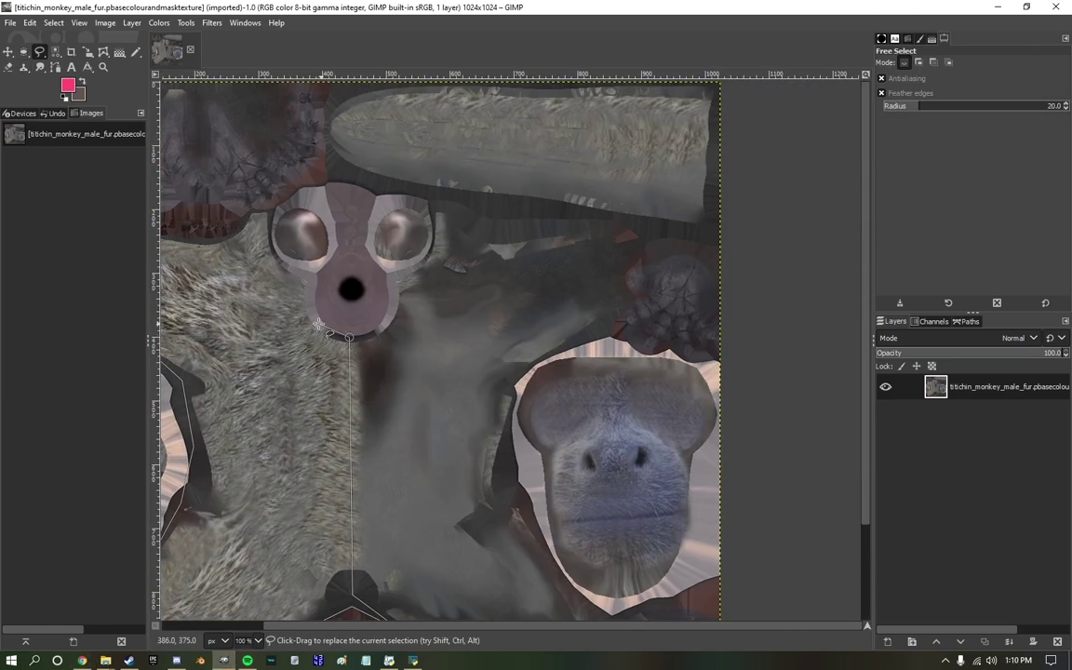
left_click(409, 279)
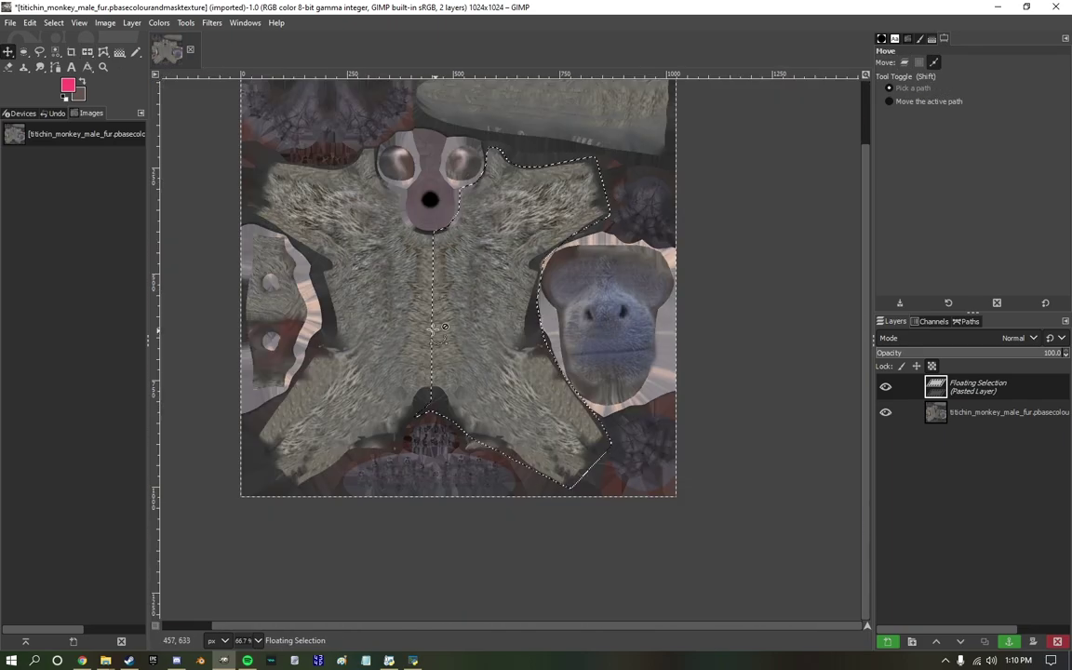
Copy a fur patch from the left edge, paste it lower over the left strip and anchor it.
key("ctrl+h")
scroll(481, 330, "up", 2, "ctrl")
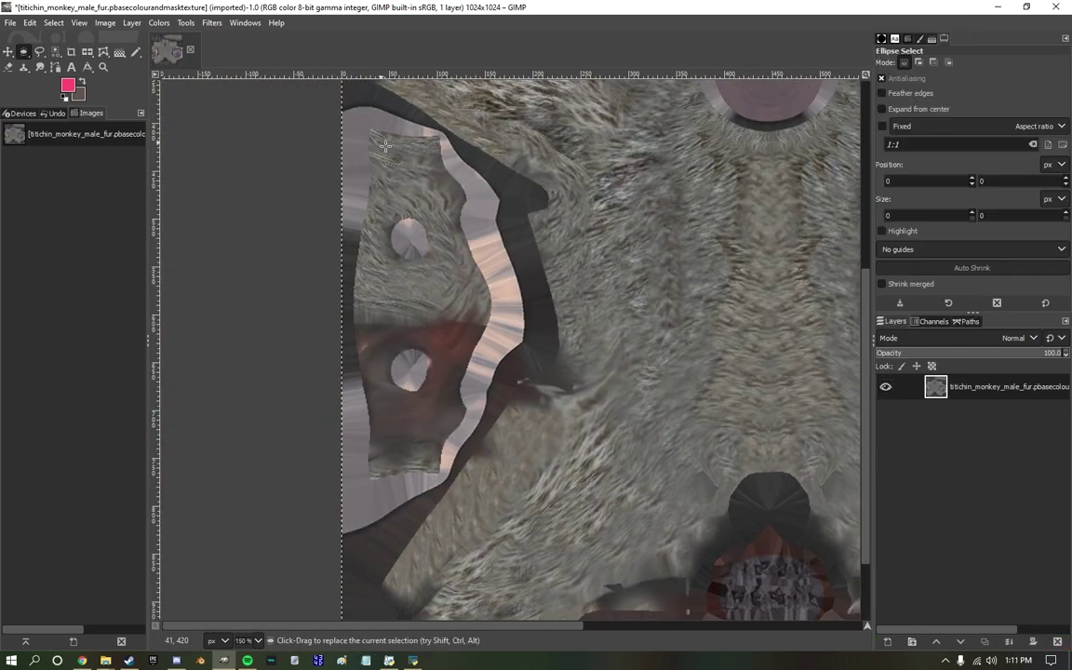
left_click_drag(346, 97, 514, 313)
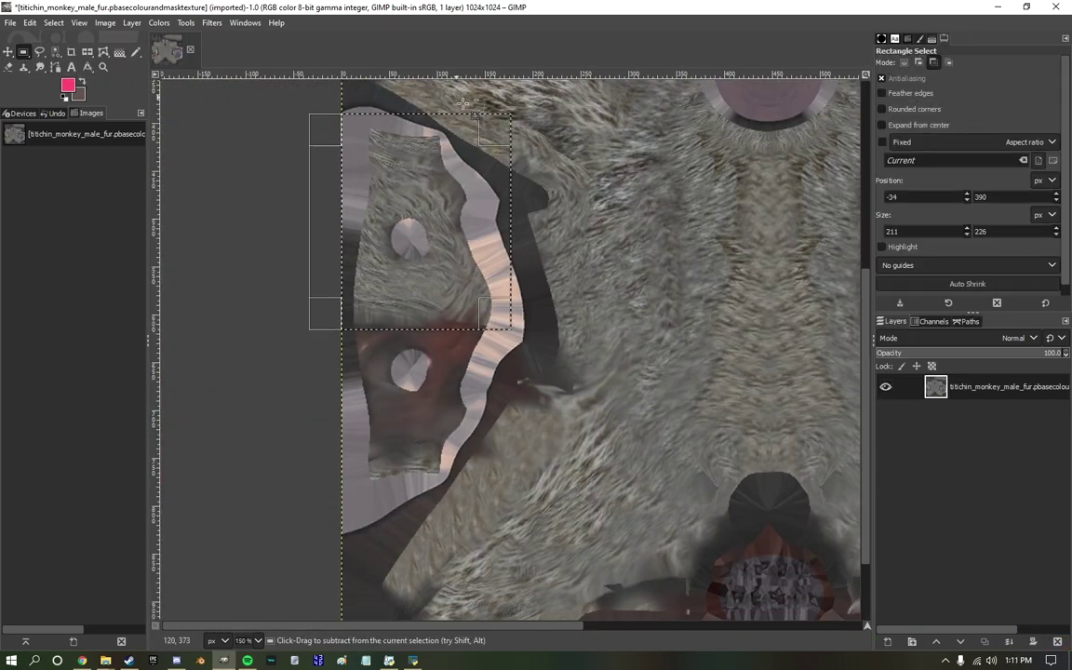
key("ctrl+c")
key("ctrl+v")
key("m")
mouse_move(430, 223)
left_mouse_down()
mouse_move(430, 402)
mouse_move(433, 386)
left_mouse_up()
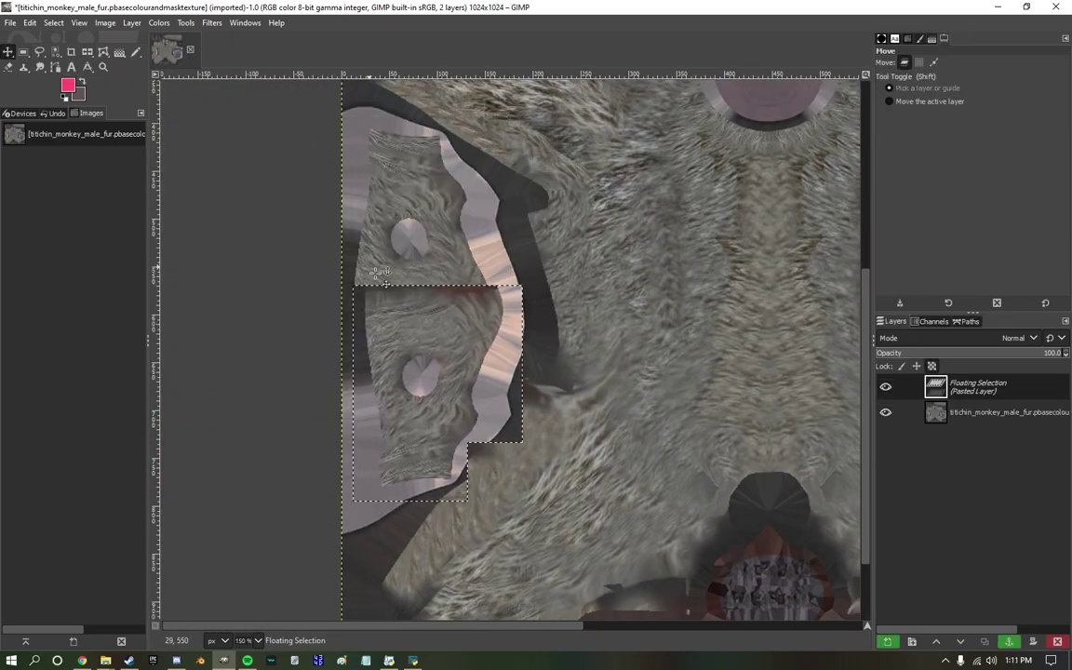
key("ctrl+h")
key("f")
left_click(348, 291)
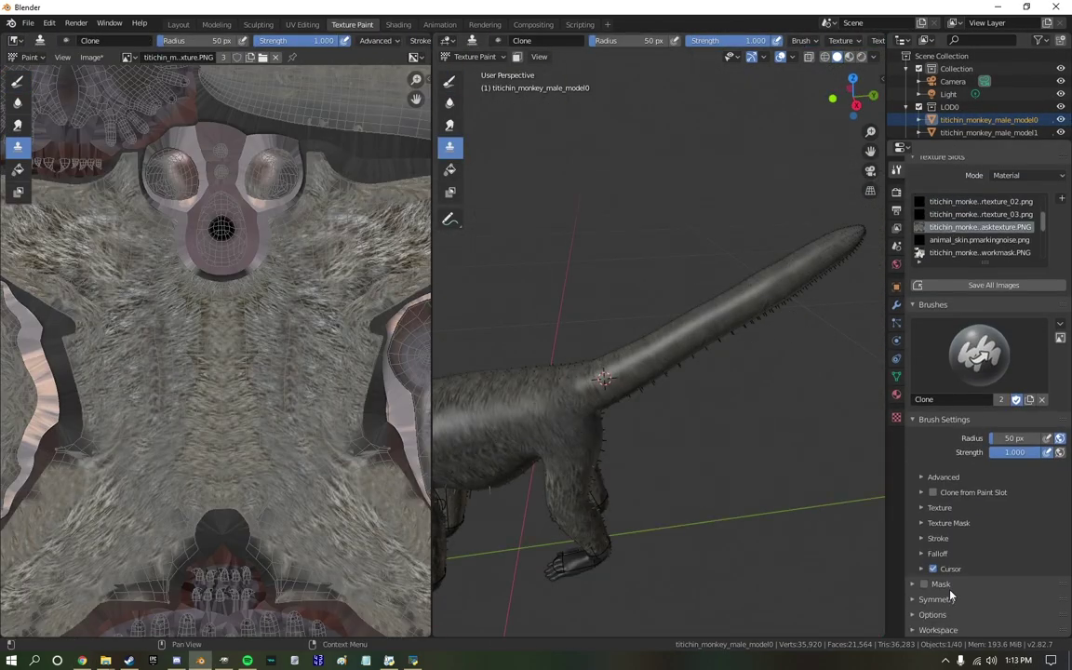
Show the mirror symmetry settings and orbit around the monkey to inspect its head and tail.
left_click(937, 599)
middle_click_drag(865, 391, 713, 376)
middle_click_drag(644, 344, 495, 363)
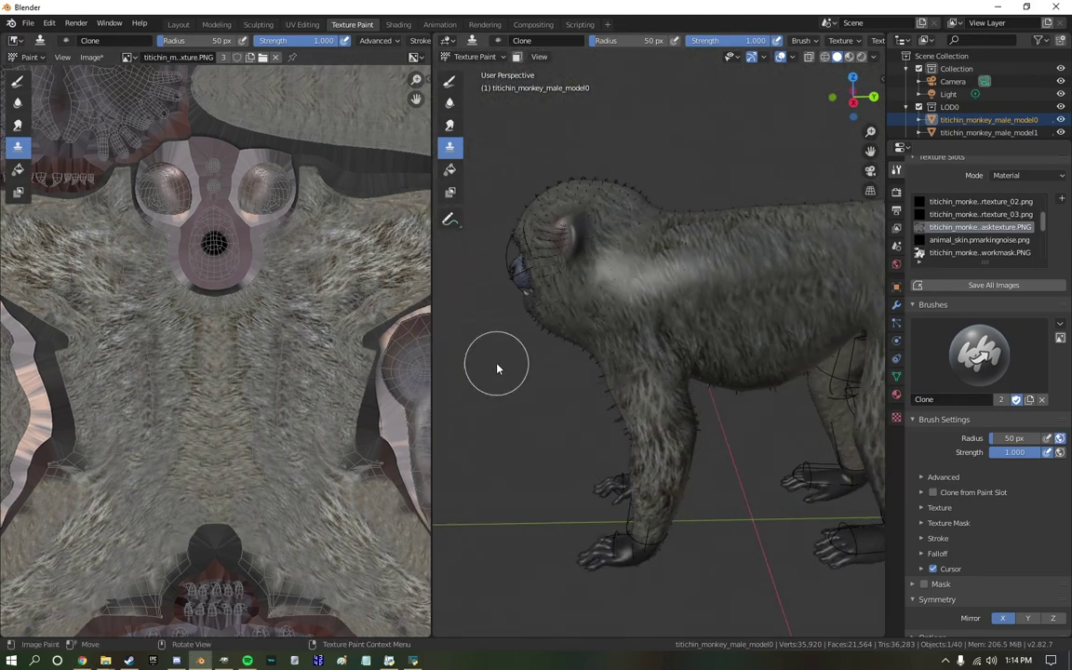
scroll(617, 343, "up", 4)
middle_click_drag(616, 342, 627, 423)
scroll(591, 395, "down", 5)
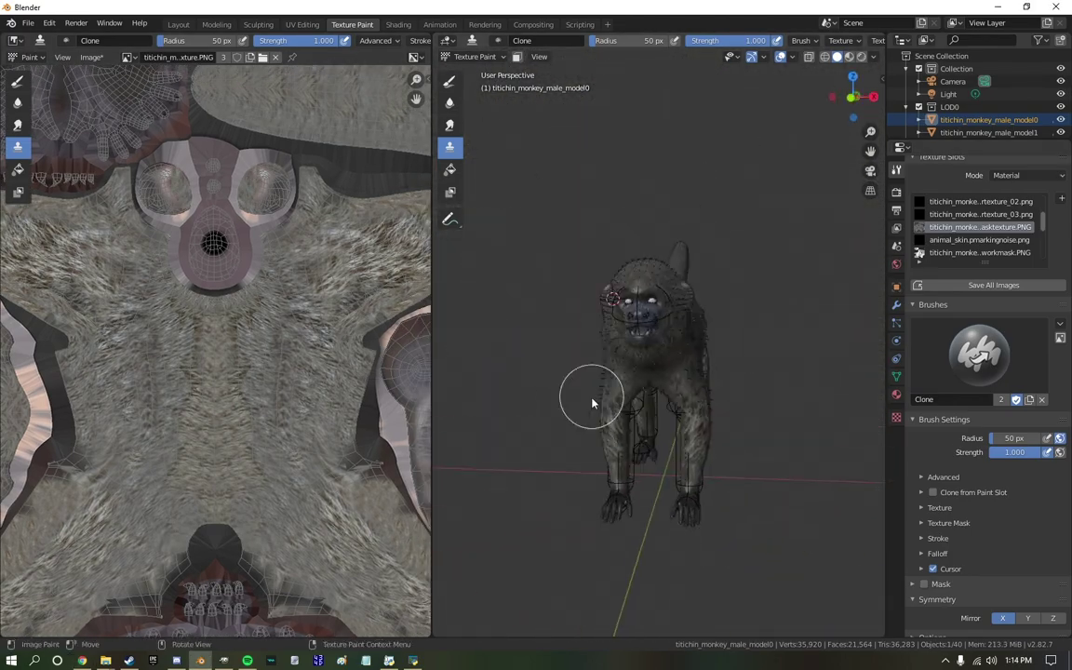
scroll(651, 192, "up", 4)
middle_click_drag(650, 192, 584, 296)
scroll(584, 296, "down", 5)
Switch to the plain texture draw brush, then to the Clone brush, viewing the monkey frontally.
left_click(449, 81)
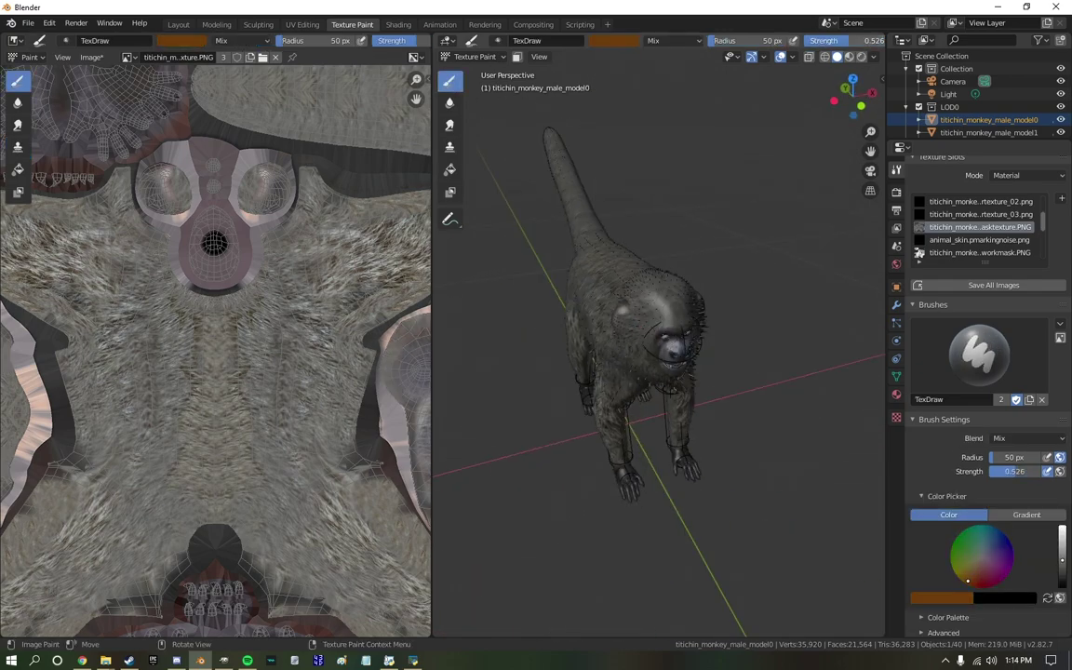
mouse_move(617, 53)
middle_mouse_down()
mouse_move(716, 303)
mouse_move(580, 269)
middle_mouse_up()
scroll(580, 268, "up", 2)
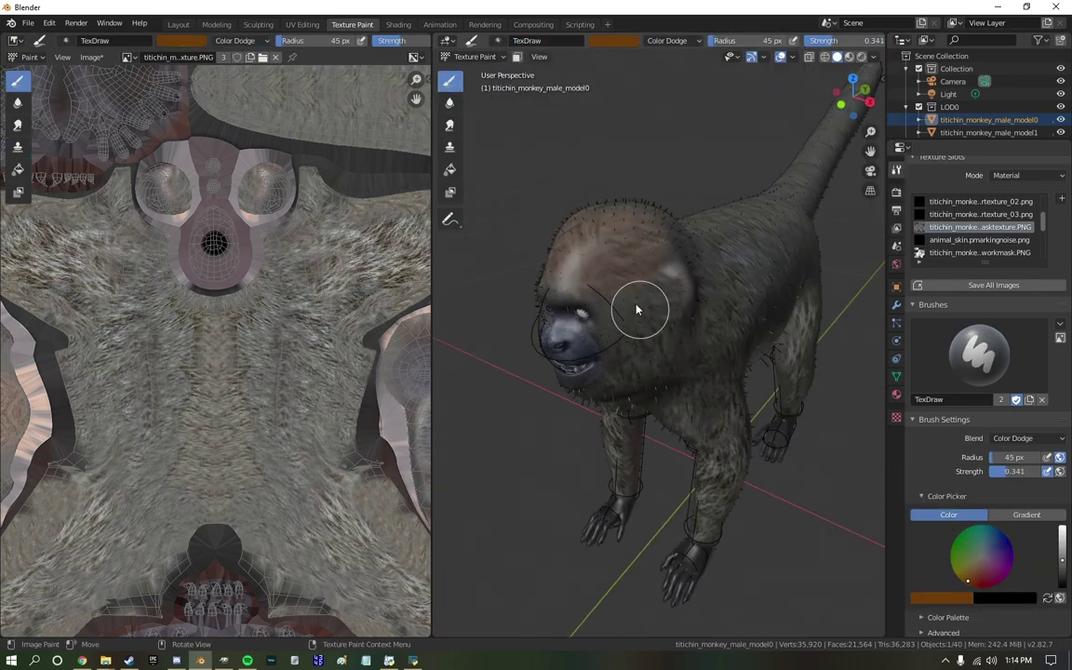
mouse_move(637, 310)
middle_mouse_down()
mouse_move(605, 279)
mouse_move(624, 251)
mouse_move(663, 281)
mouse_move(590, 265)
mouse_move(642, 279)
middle_mouse_up()
scroll(591, 265, "up", 3)
left_click(450, 146)
scroll(610, 238, "down", 2)
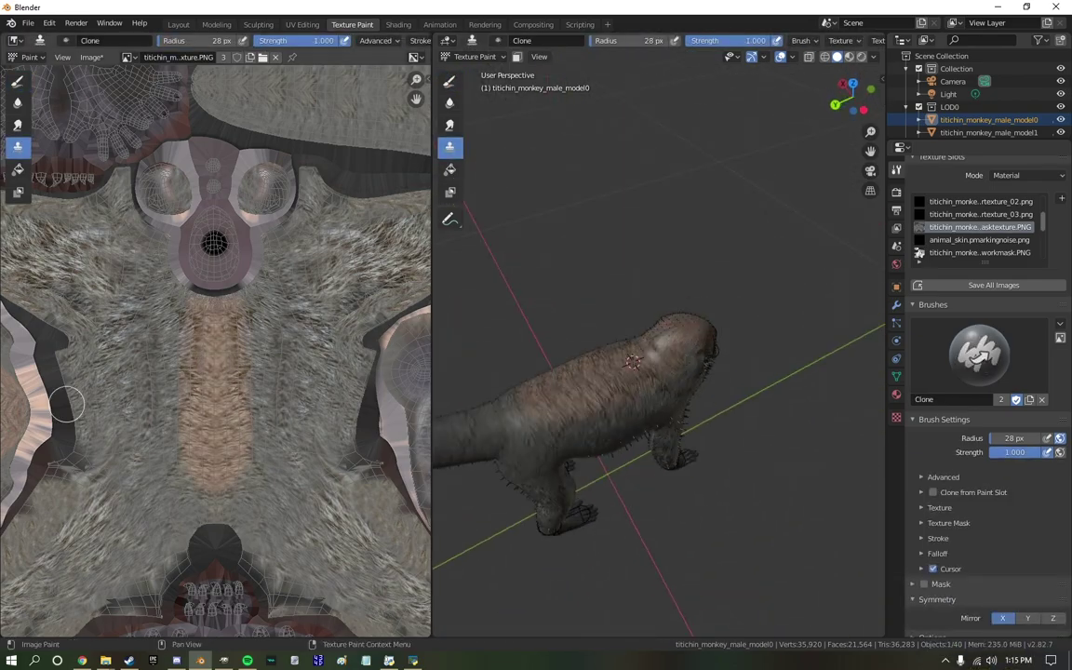
Return to the draw brush in Color Dodge and set its radius to 45 px.
left_click(449, 80)
middle_click_drag(558, 233, 642, 99)
key("f")
mouse_move(588, 379)
middle_mouse_down()
mouse_move(700, 438)
mouse_move(682, 370)
mouse_move(717, 215)
mouse_move(681, 384)
mouse_move(694, 395)
mouse_move(633, 186)
mouse_move(646, 390)
mouse_move(642, 233)
middle_mouse_up()
key("f")
Set the paint colour to white and orbit around the monkey.
left_click(611, 40)
left_click_drag(703, 104, 699, 55)
scroll(521, 256, "up", 4)
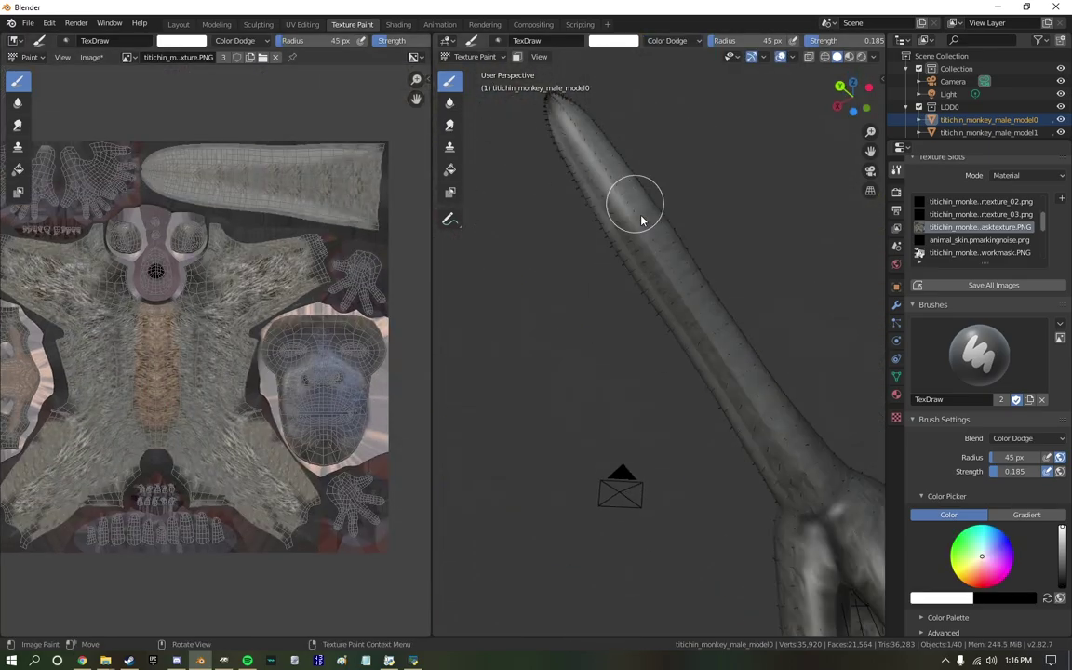
middle_click_drag(632, 197, 466, 335)
scroll(466, 335, "up", 3)
Change the paint colour to black and view the monkey from the side.
left_click(611, 40)
left_click_drag(698, 96, 698, 147)
scroll(672, 155, "down", 3)
mouse_move(671, 155)
middle_mouse_down()
mouse_move(650, 359)
mouse_move(698, 370)
mouse_move(620, 331)
mouse_move(648, 378)
middle_mouse_up()
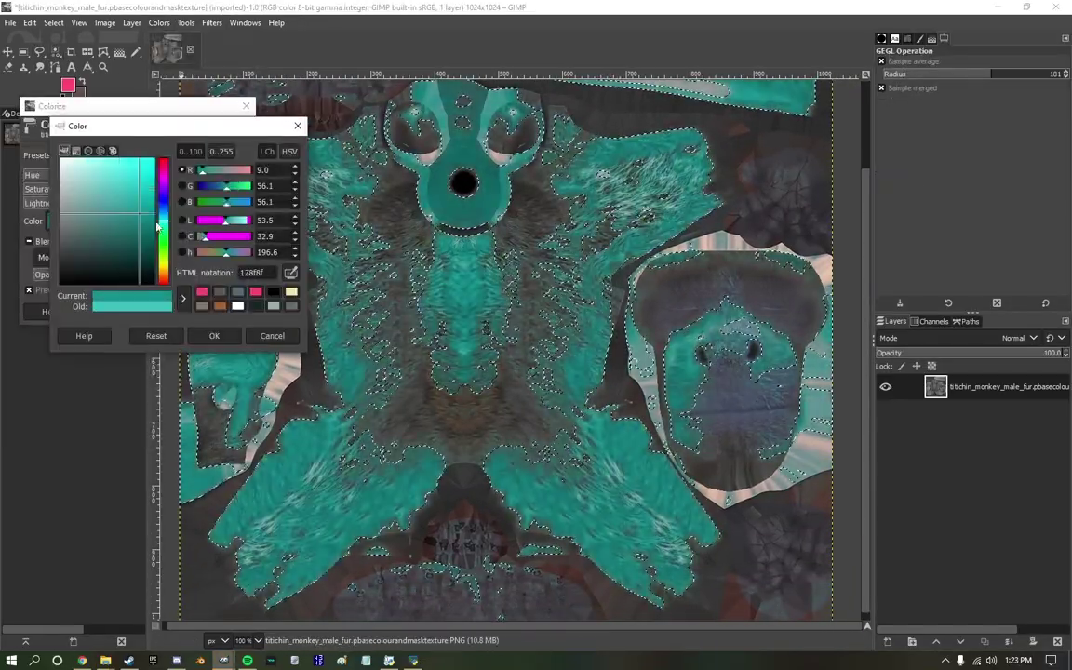
Tint the selected fur dark red with Colorize, then shift the next hue from orange toward red.
mouse_move(158, 223)
left_mouse_down()
mouse_move(163, 165)
mouse_move(120, 231)
left_mouse_up()
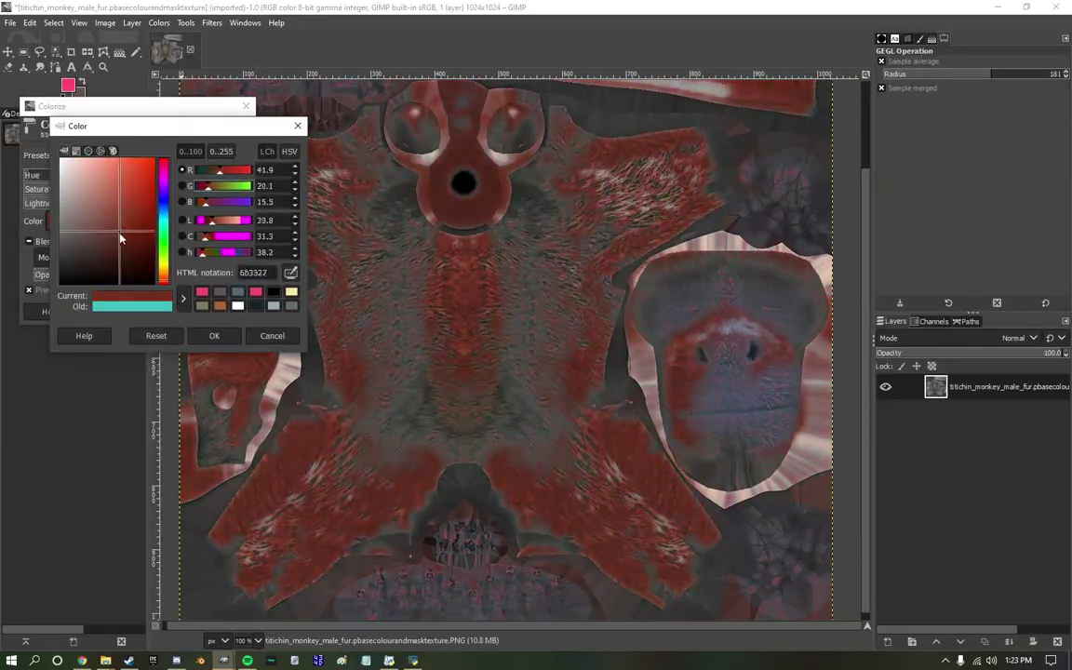
left_click(214, 335)
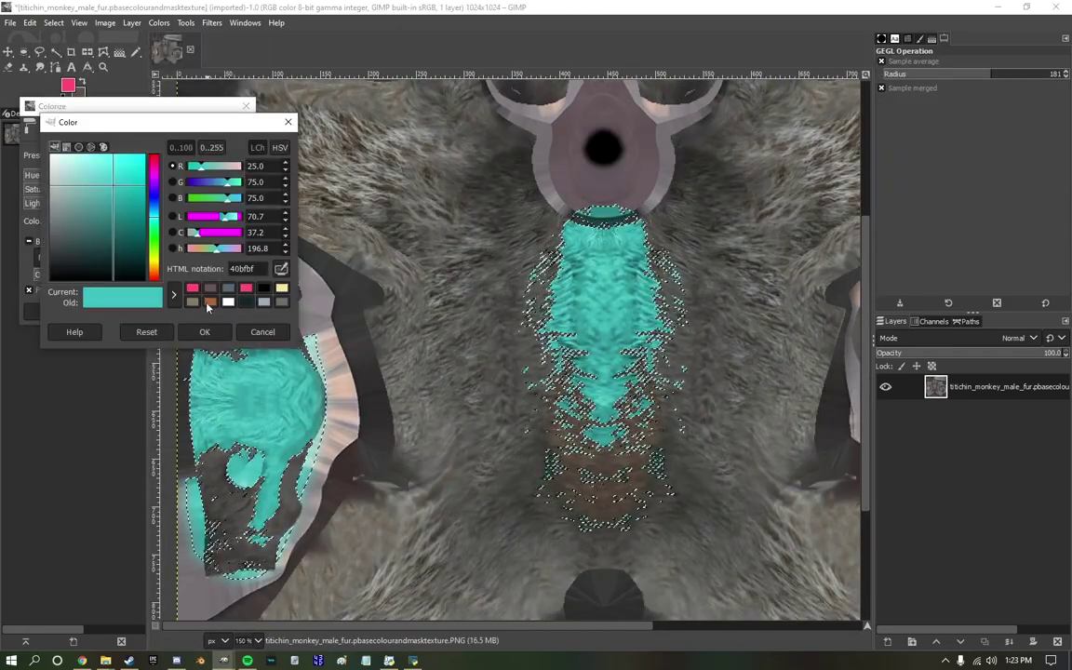
mouse_move(130, 186)
left_mouse_down()
mouse_move(120, 220)
mouse_move(112, 196)
left_mouse_up()
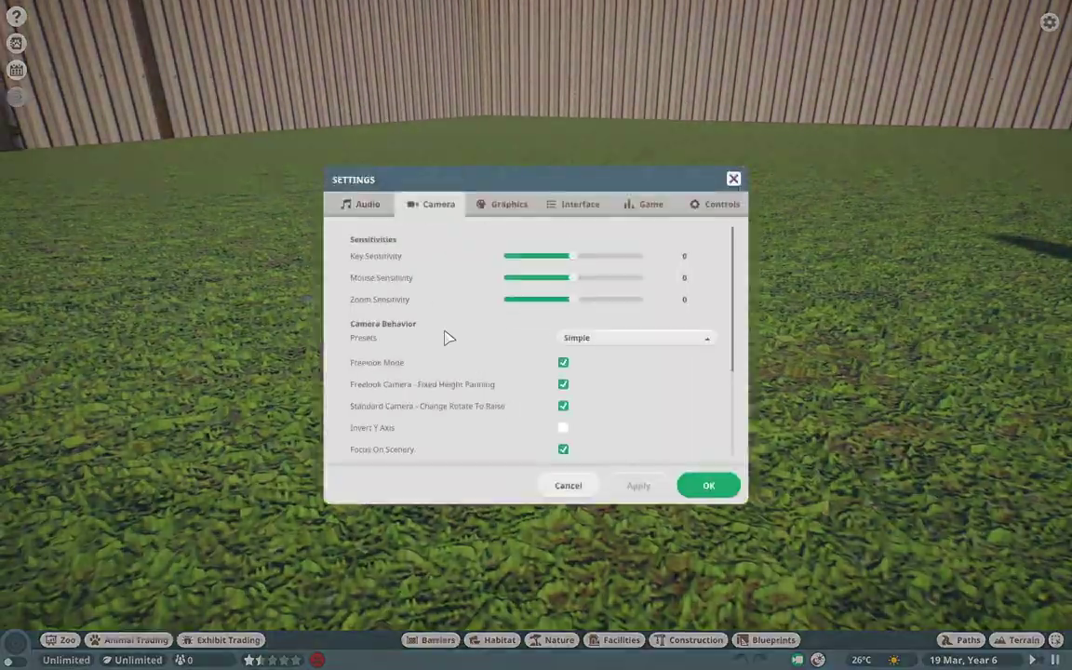
Confirm the Atmospheric Conditions settings and return to watching the monkeys in their enclosure.
scroll(447, 336, "down", 3)
left_click(707, 486)
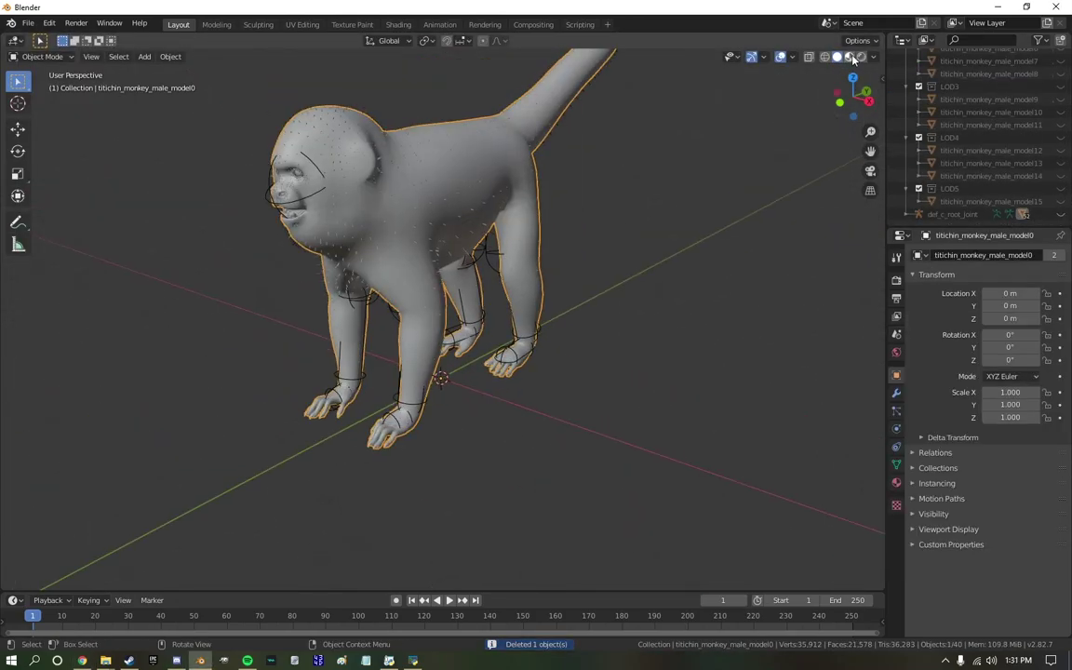
Import the textured monkey model, move the duplicated mesh into LOD0, and open the textures folder.
left_click(353, 25)
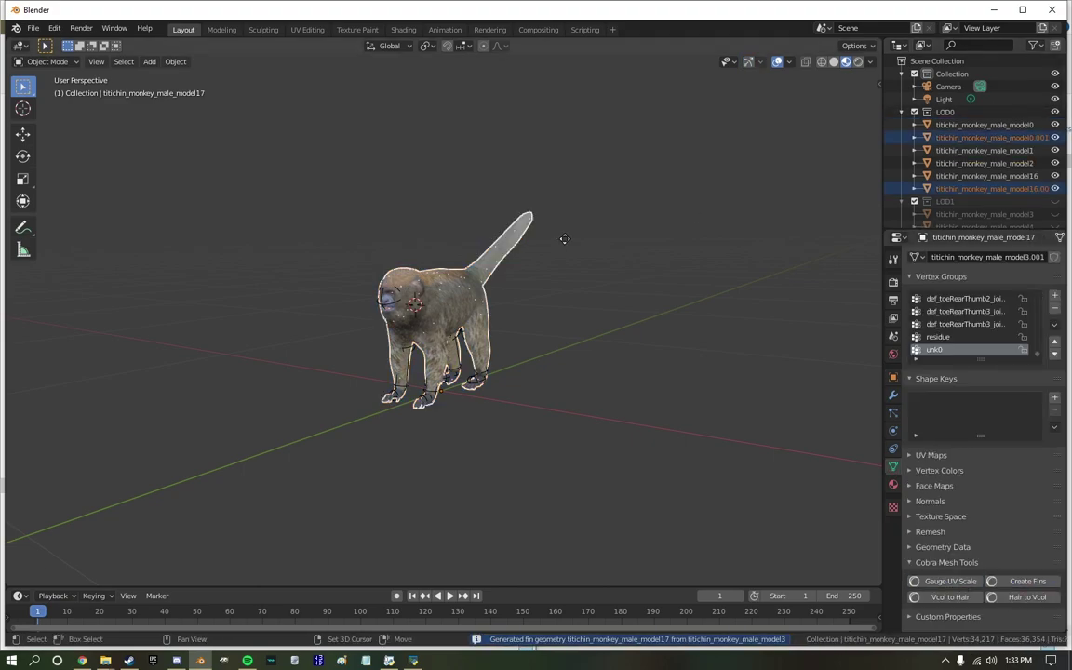
left_click_drag(986, 112, 1001, 189)
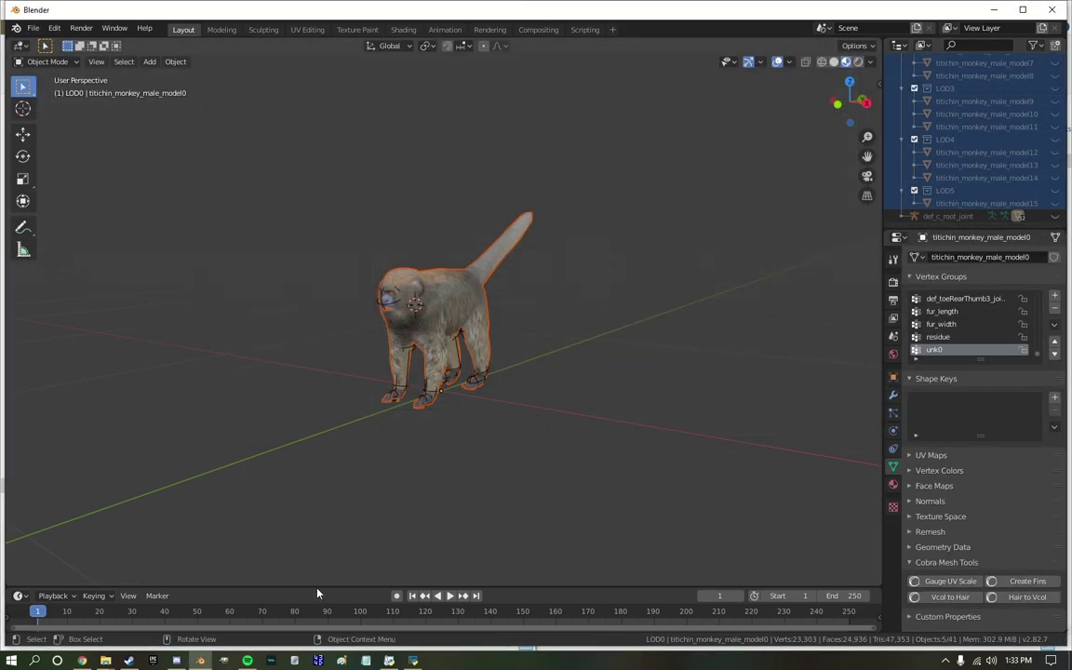
mouse_move(214, 611)
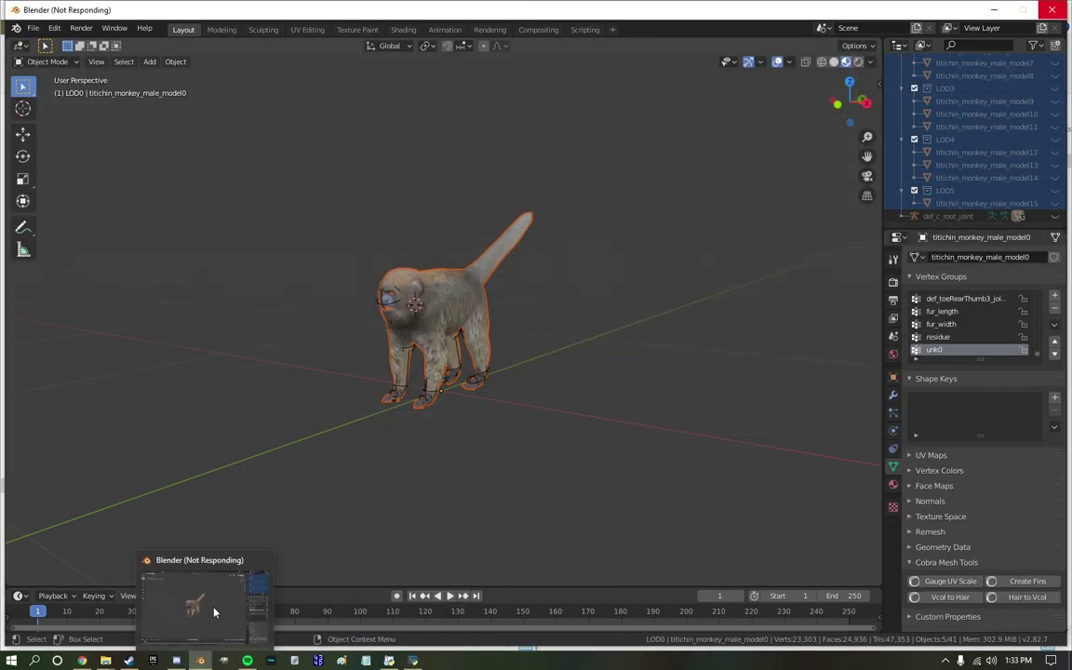
left_click(105, 659)
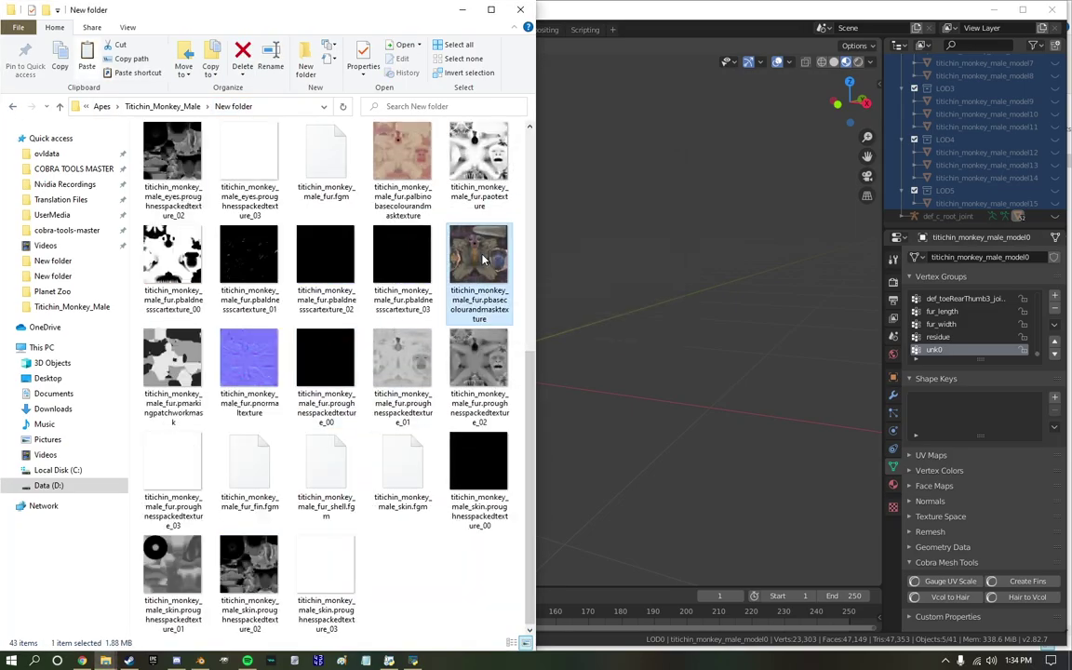
Open the fur texture, freehand-select an area, and apply a darkening Colorize to it.
right_click(478, 270)
key("Escape")
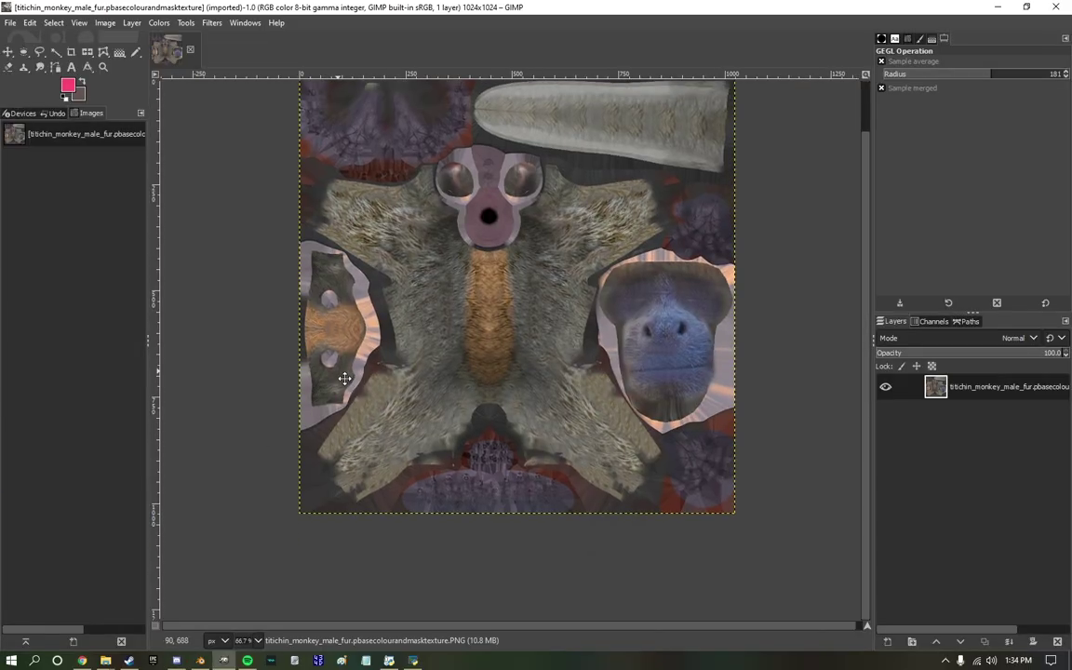
key("f")
left_click(264, 249)
left_click(270, 204)
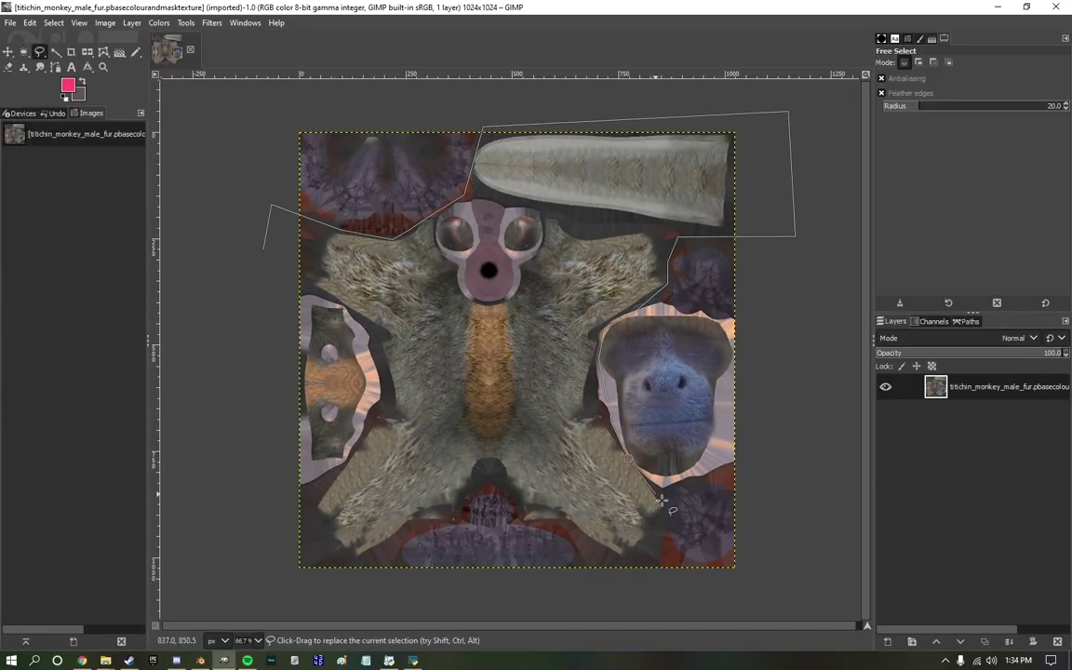
left_click(159, 23)
left_click(176, 363)
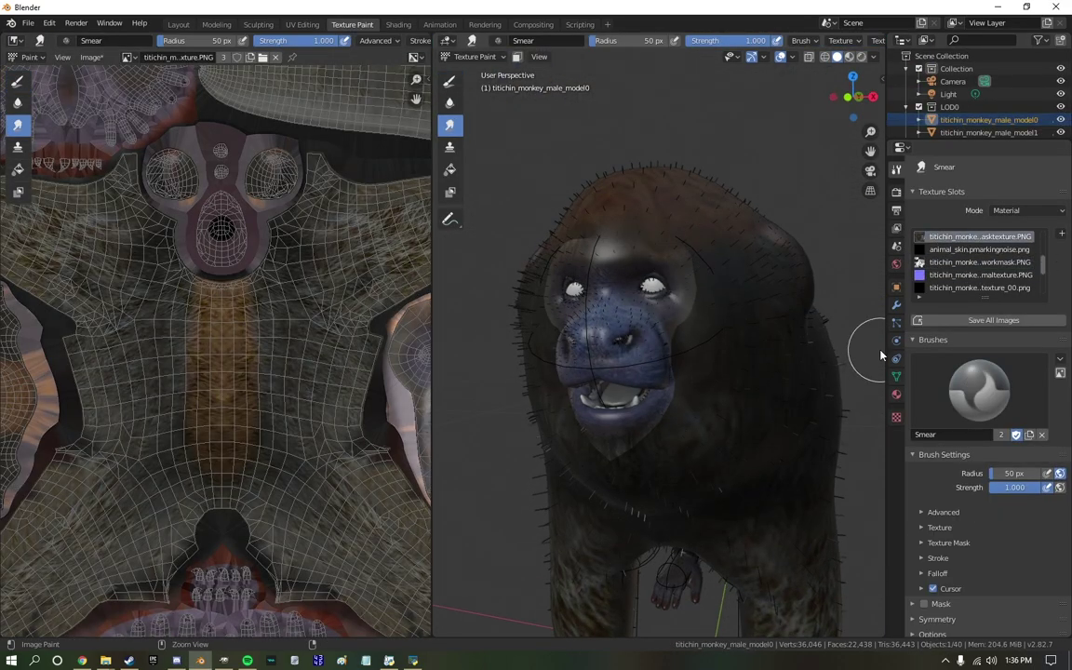
Set the draw brush's blend mode to Color Dodge with the monkey viewed frontally.
middle_click_drag(606, 477, 743, 404)
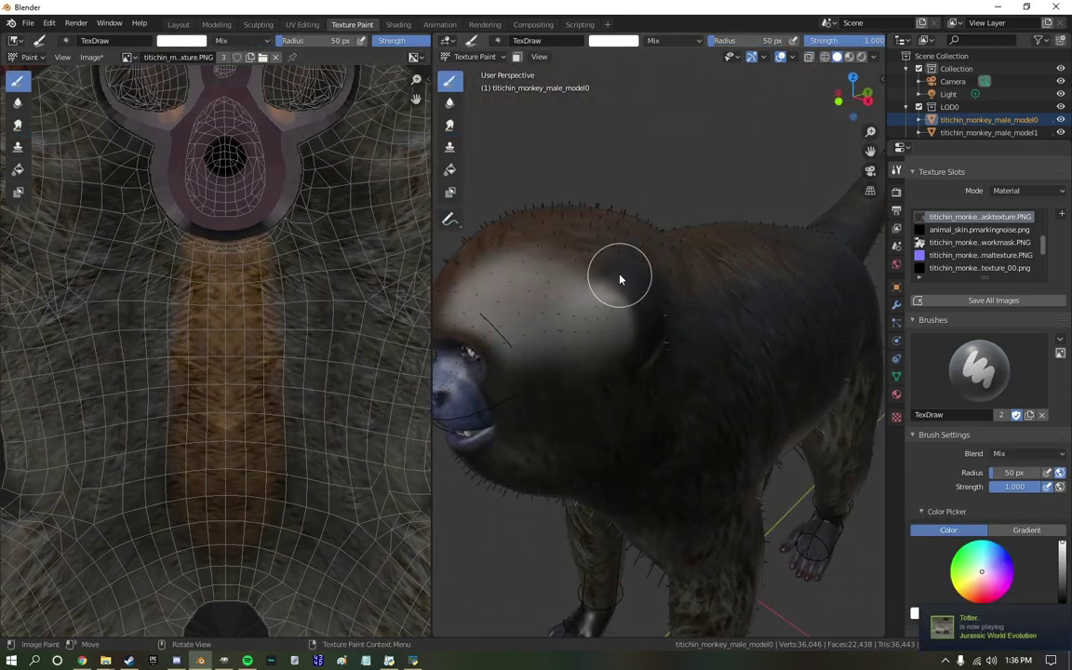
left_click(667, 40)
left_click(682, 168)
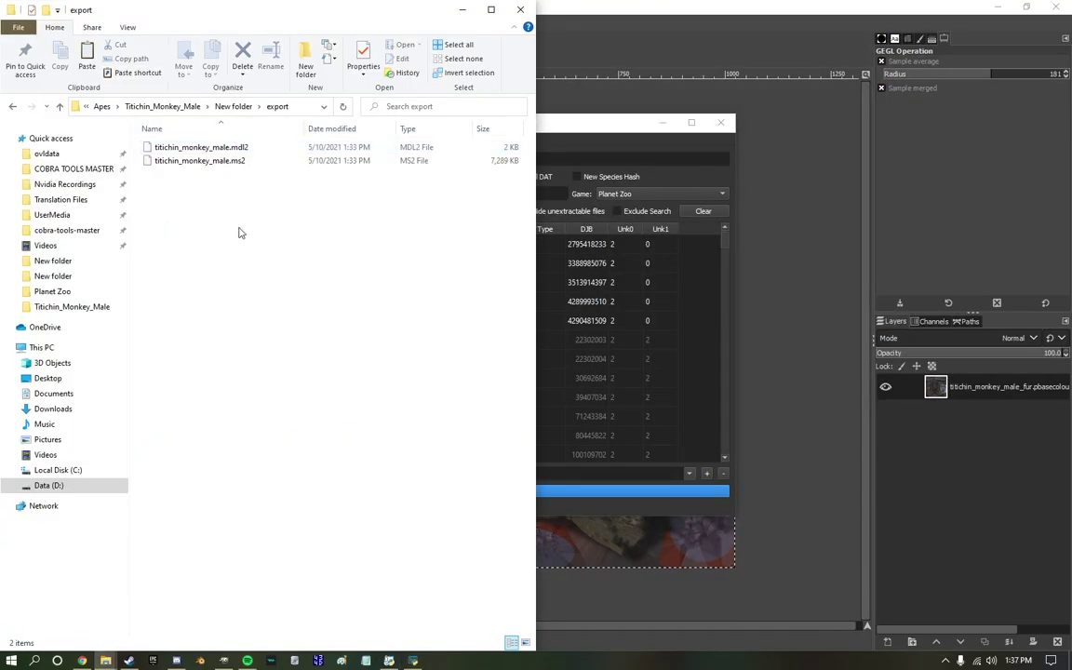
Reposition the OVL Archive Editor window.
left_click_drag(609, 120, 661, 105)
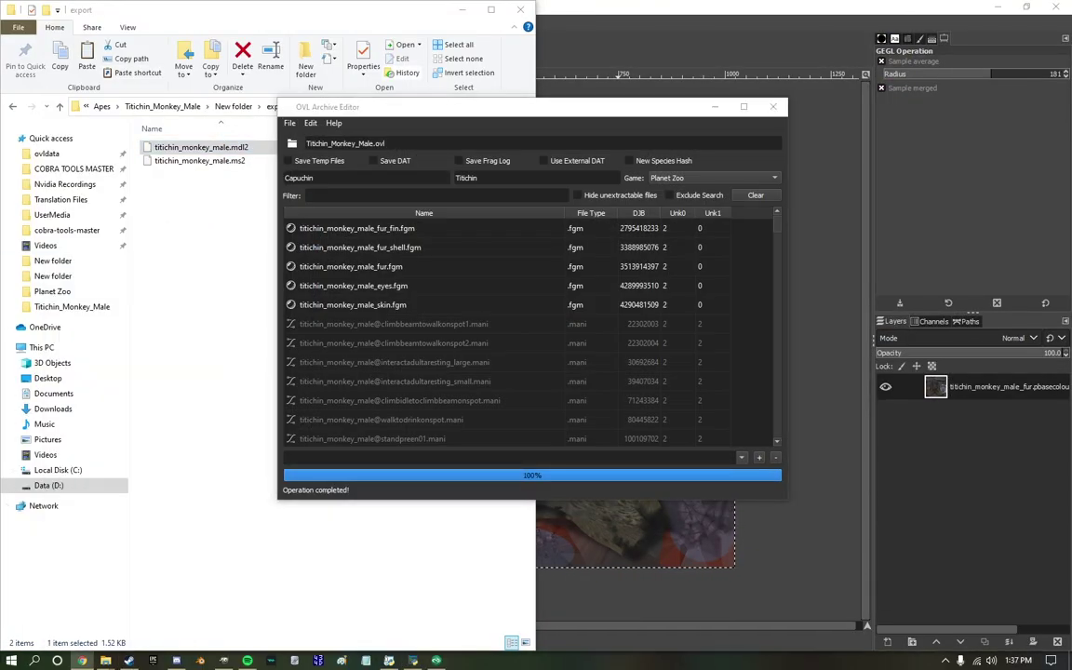